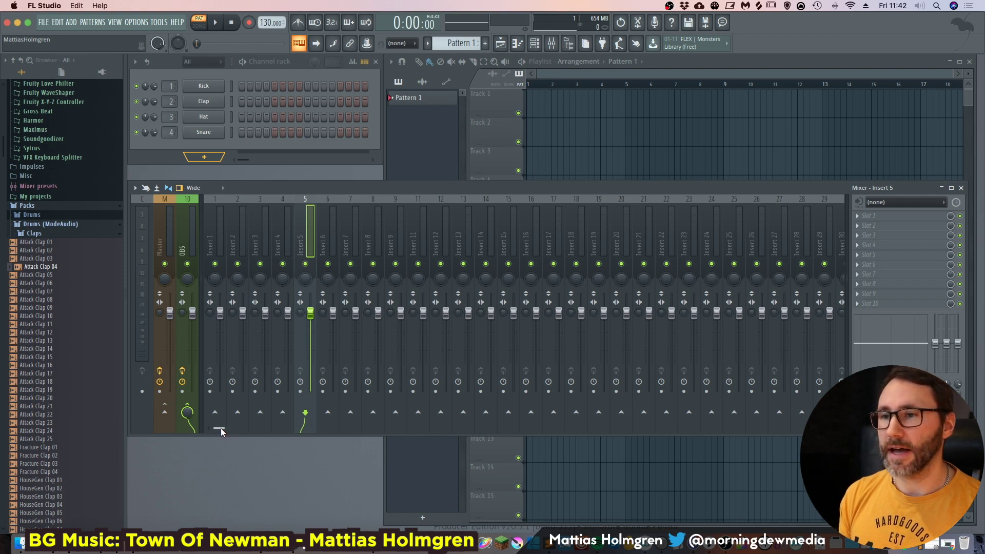
Add a Patcher channel to the Channel Rack
{"action": "left_click_drag", "start_coordinate": [220, 429], "coordinate": [845, 405]}
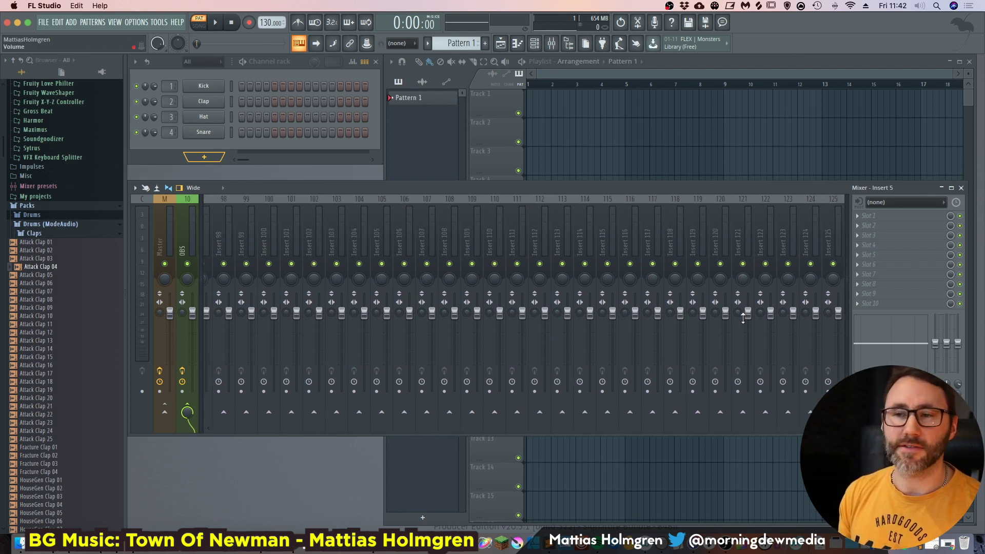
{"action": "left_click_drag", "start_coordinate": [808, 429], "coordinate": [221, 425]}
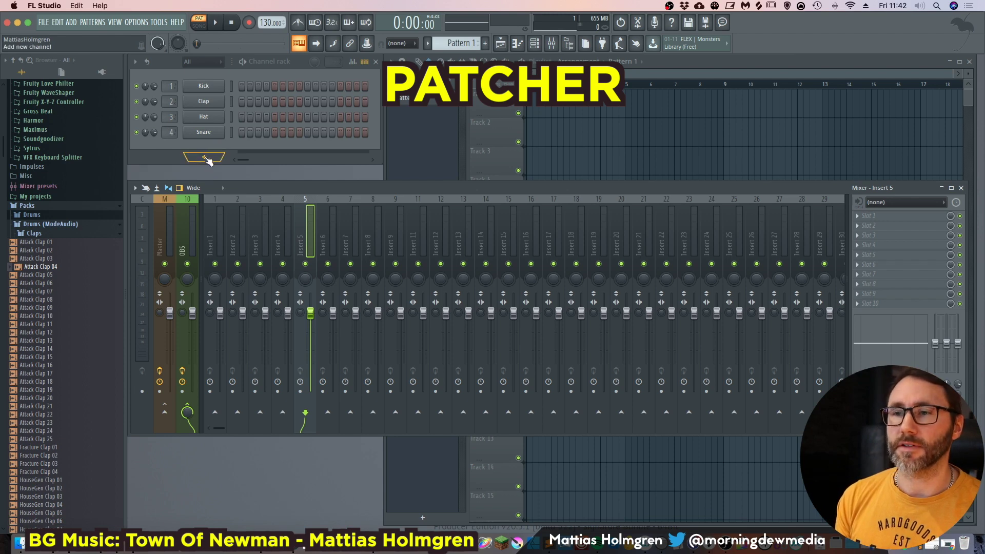
{"action": "left_click", "coordinate": [212, 157]}
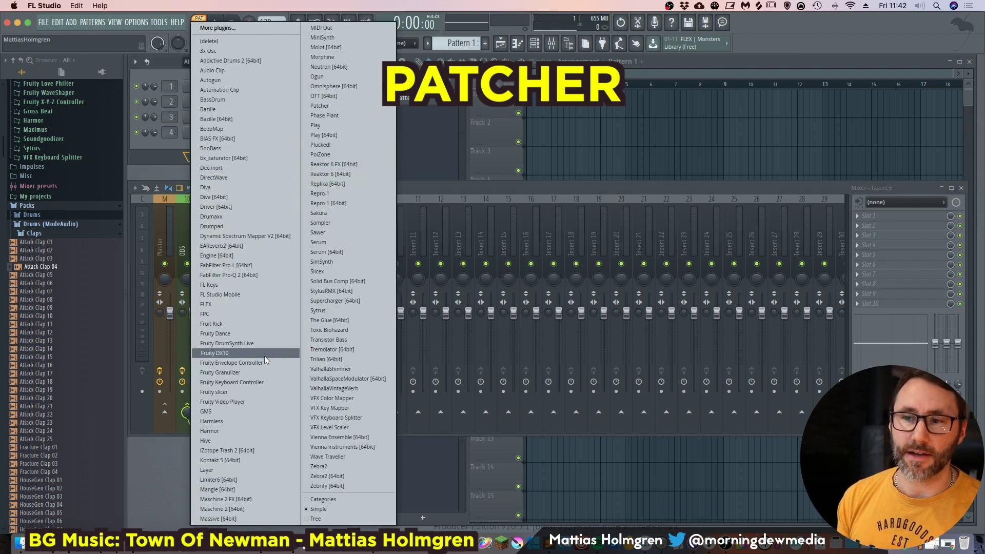
{"action": "left_click", "coordinate": [332, 106]}
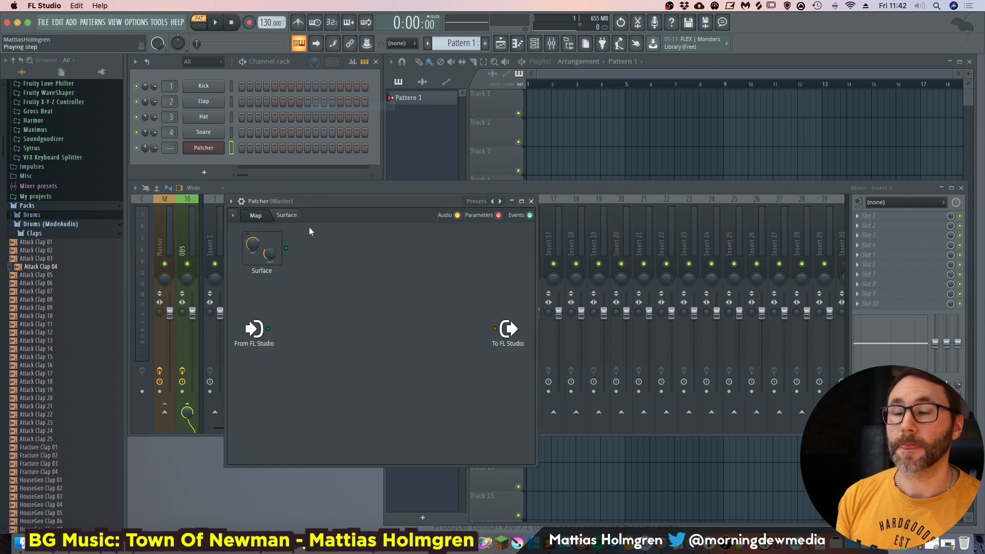
{"action": "left_click_drag", "start_coordinate": [378, 201], "coordinate": [450, 125]}
Insert Kontakt 5 [64bit] on the From FL Studio port in Patcher's map
{"action": "right_click", "coordinate": [340, 255]}
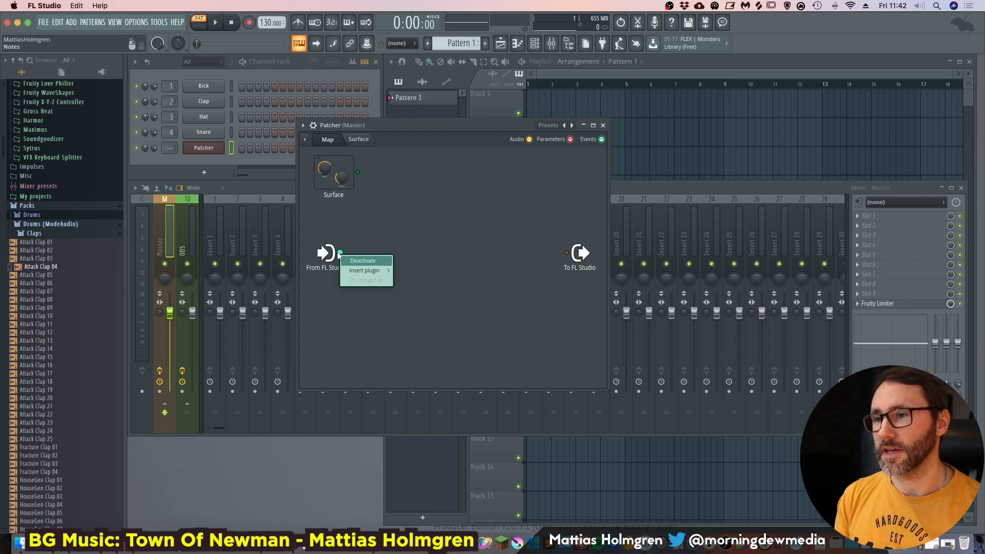
{"action": "mouse_move", "coordinate": [370, 270]}
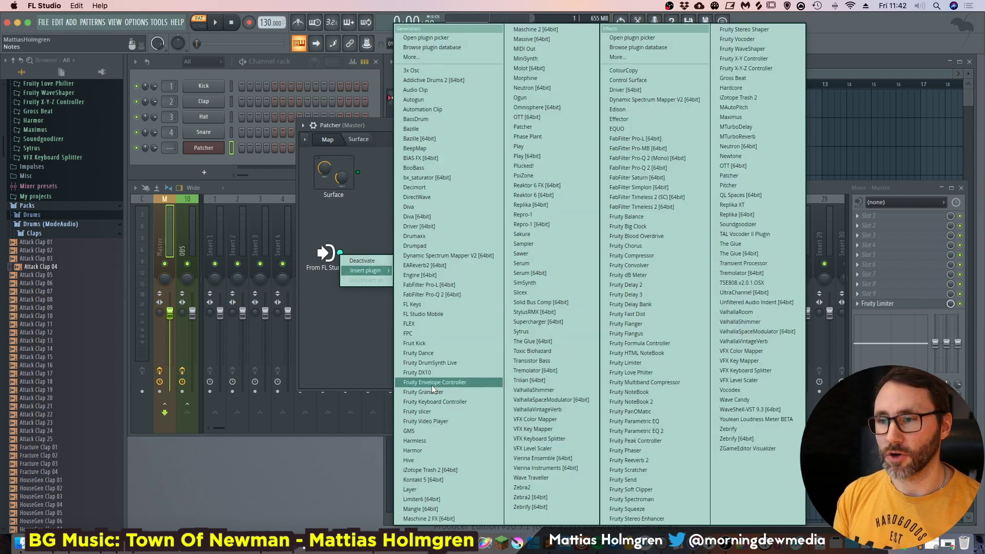
{"action": "left_click", "coordinate": [440, 481]}
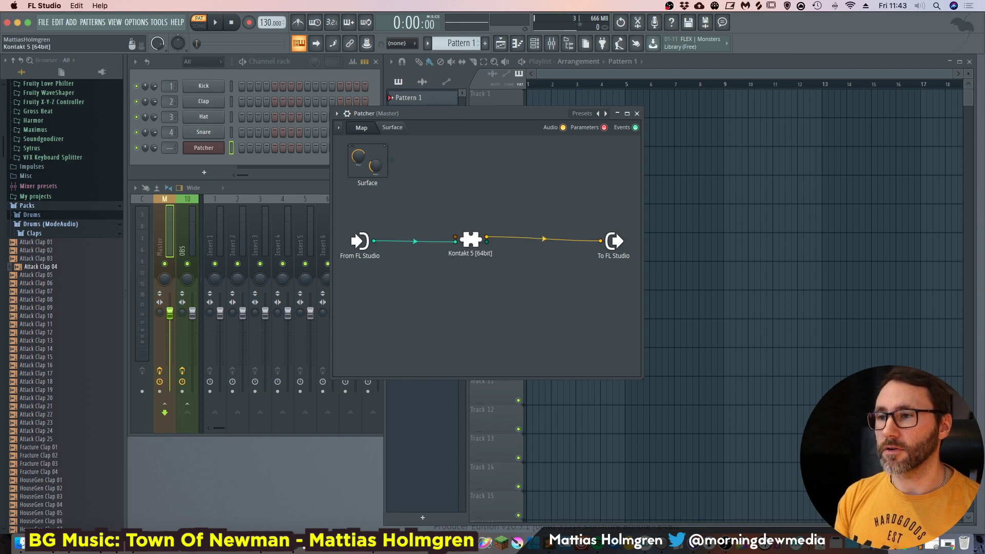
{"action": "left_click_drag", "start_coordinate": [528, 114], "coordinate": [622, 99]}
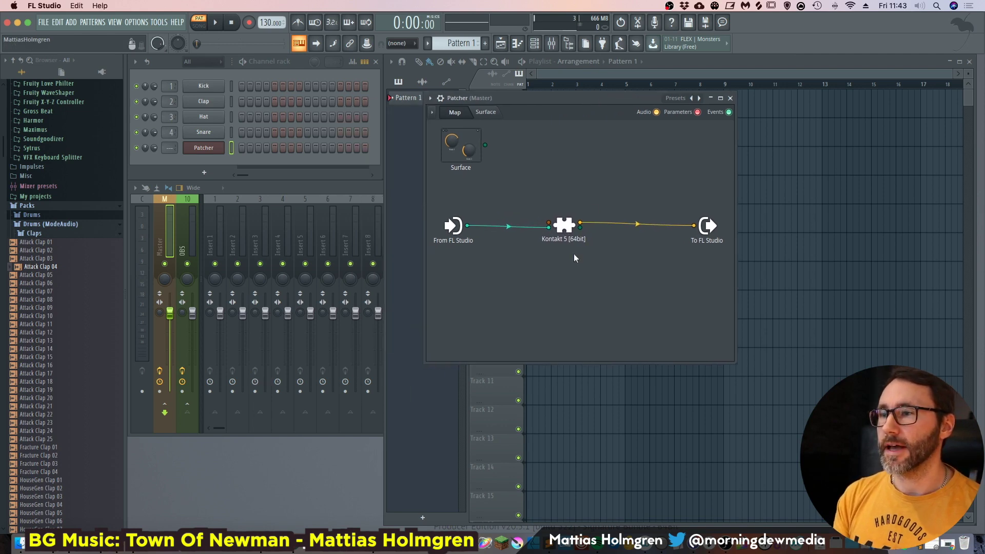
Open Kontakt 5, load Albion ONE's Strings - Short Pizzicato.nki, and dismiss the Spitfire help bubble
{"action": "double_click", "coordinate": [566, 227]}
{"action": "left_click_drag", "start_coordinate": [505, 45], "coordinate": [529, 25]}
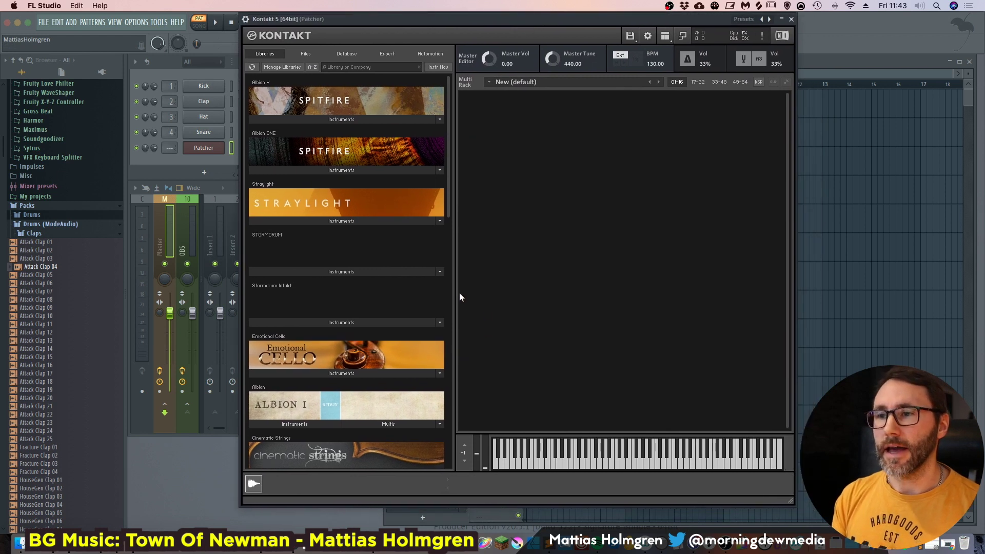
{"action": "left_click", "coordinate": [333, 173]}
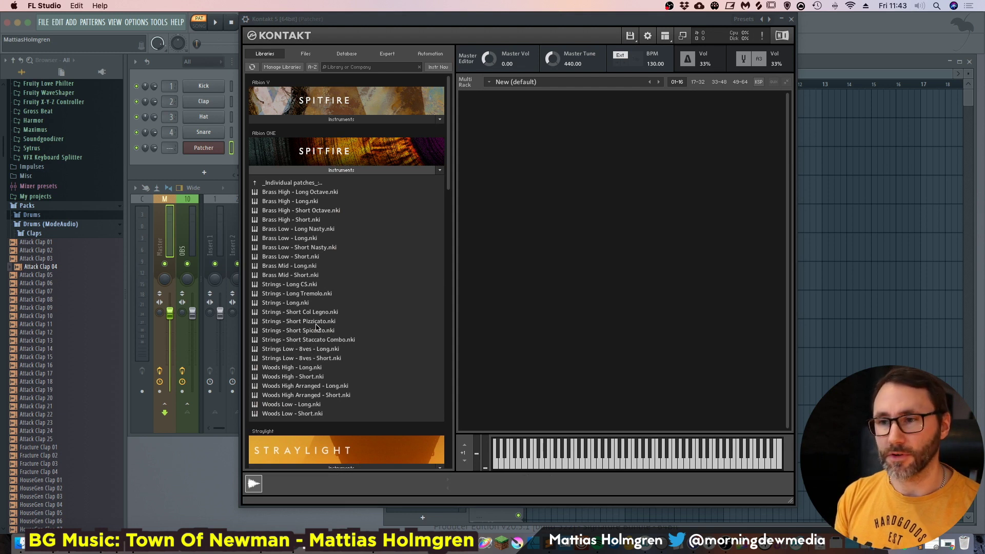
{"action": "left_click", "coordinate": [313, 323]}
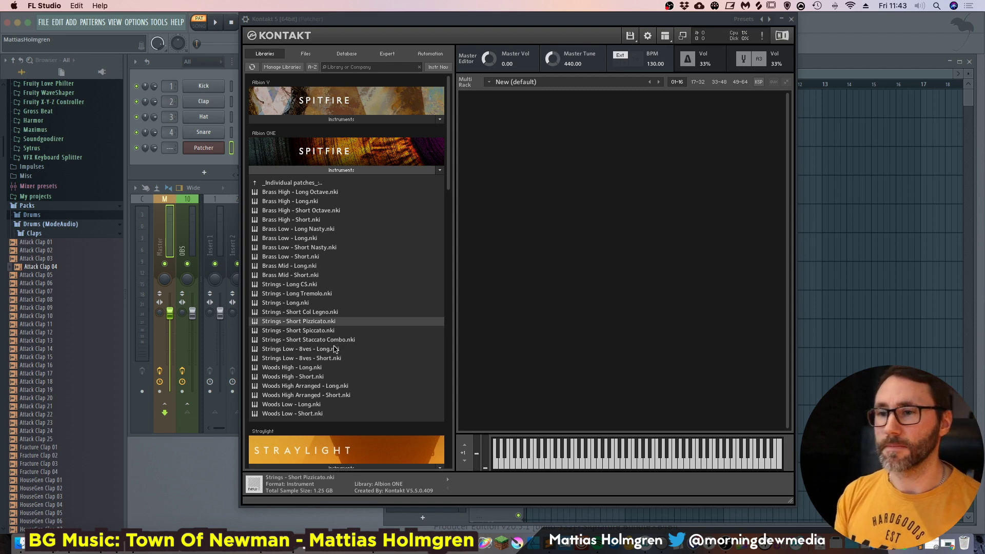
{"action": "scroll", "coordinate": [166, 148], "scroll_direction": "up", "scroll_amount": 3}
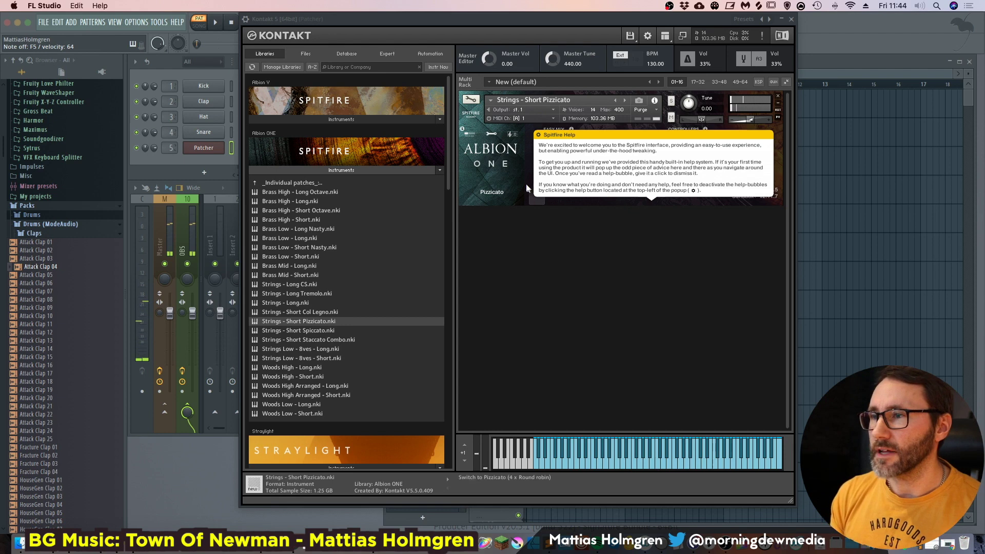
{"action": "left_click", "coordinate": [579, 171]}
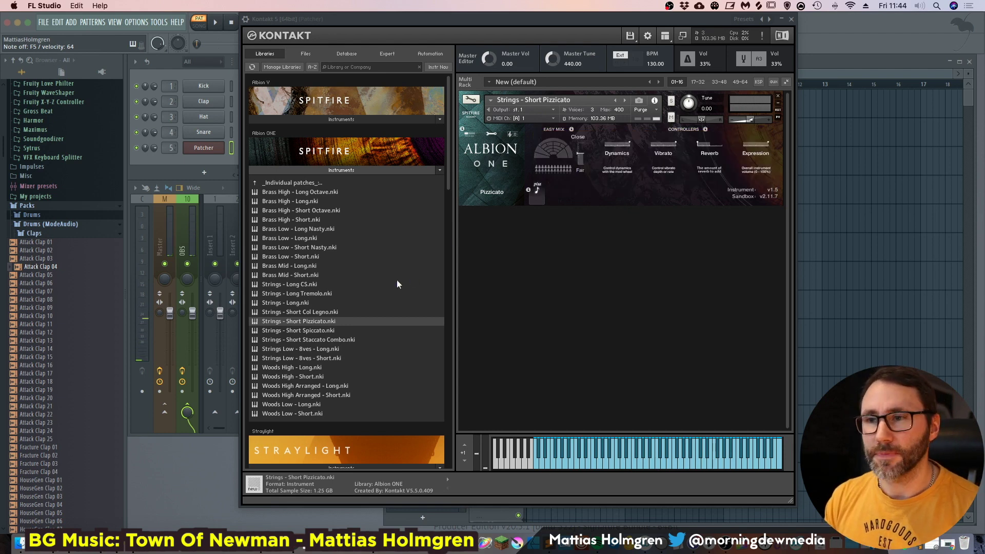
{"action": "scroll", "coordinate": [342, 334], "scroll_direction": "down", "scroll_amount": 2}
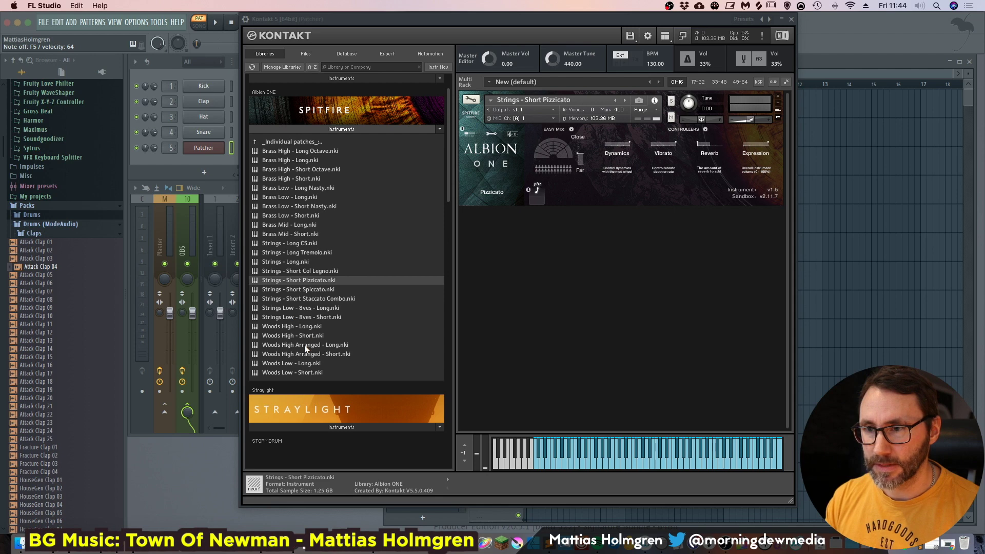
Drag Woods High Arranged - Short into the Multi Rack below the strings and check its Output list
{"action": "left_click", "coordinate": [322, 354]}
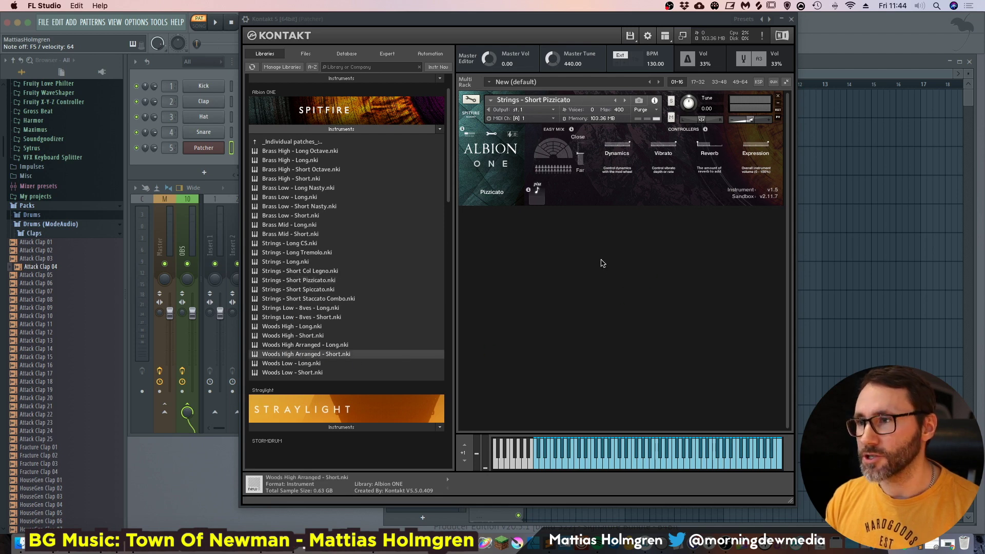
{"action": "left_click_drag", "start_coordinate": [609, 201], "coordinate": [610, 203]}
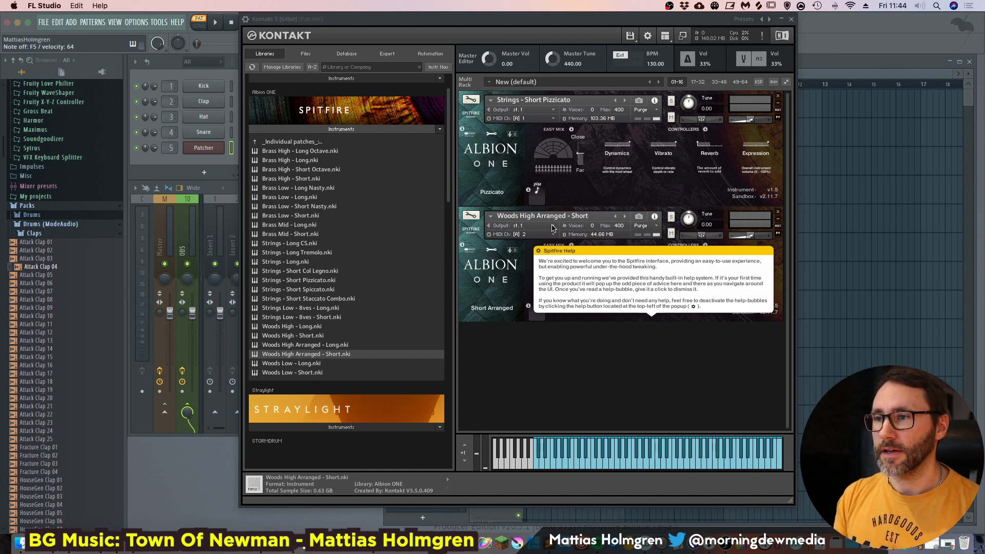
{"action": "left_click", "coordinate": [552, 227]}
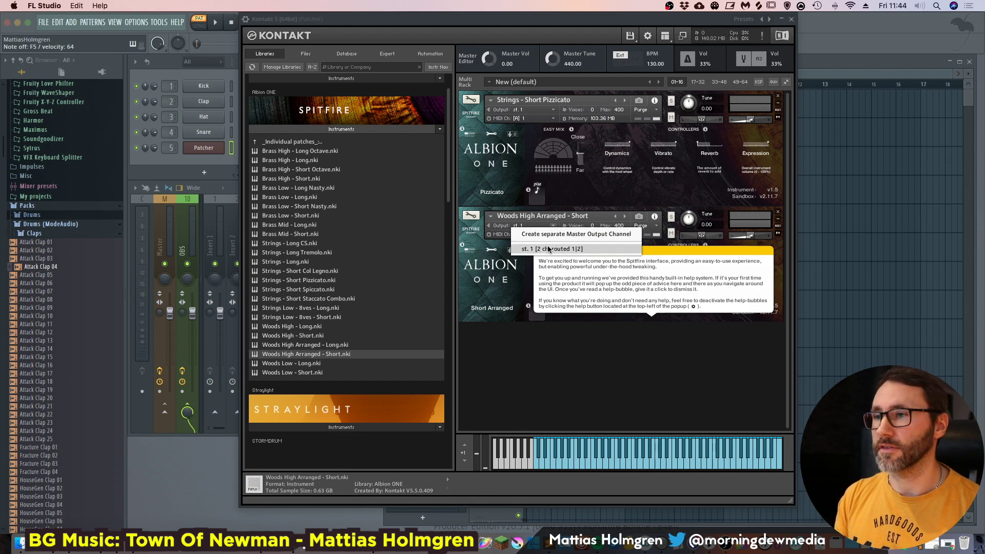
{"action": "left_click", "coordinate": [492, 260]}
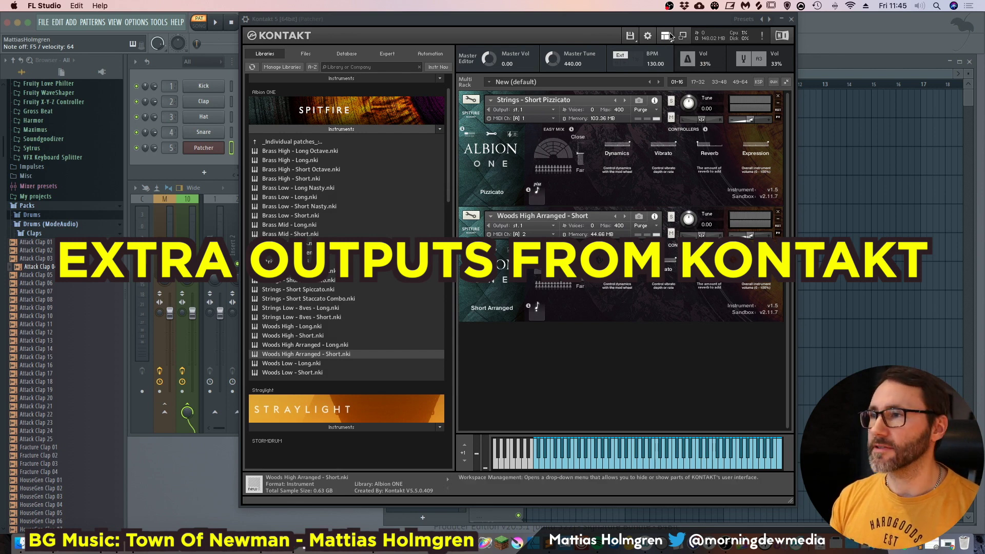
In Kontakt's Outputs section, create a new stereo output st.2 on host output Kt. aux 1 [1]
{"action": "left_click", "coordinate": [667, 37]}
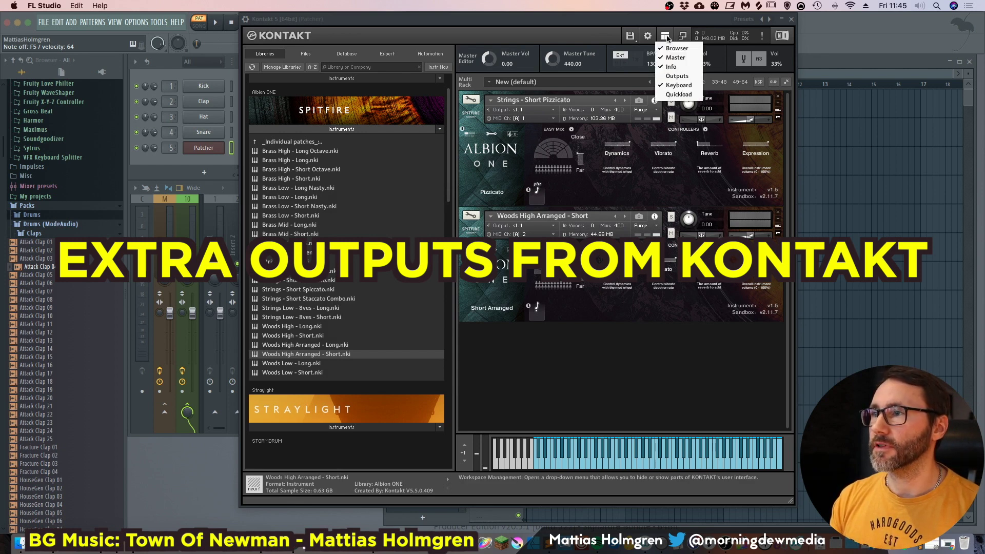
{"action": "left_click", "coordinate": [677, 76]}
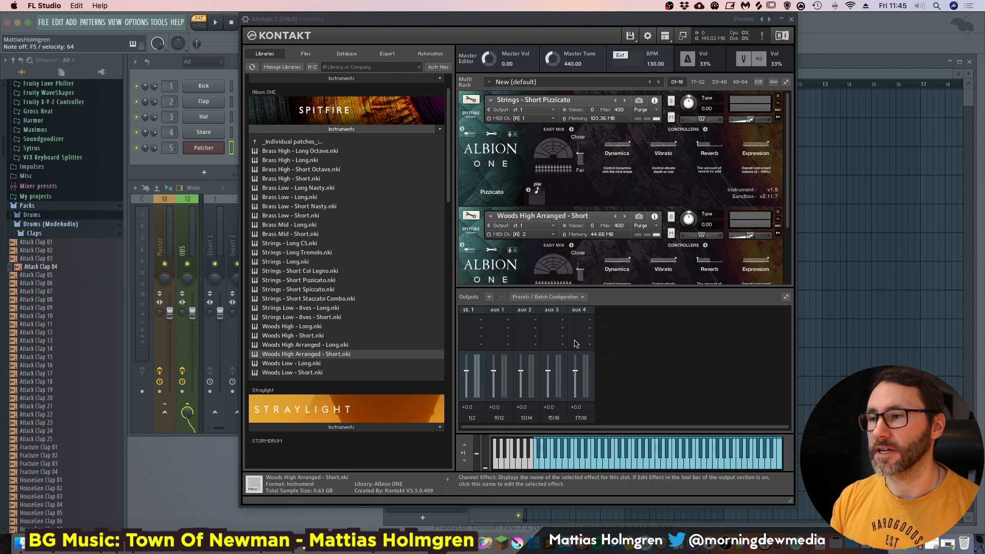
{"action": "left_click", "coordinate": [490, 298]}
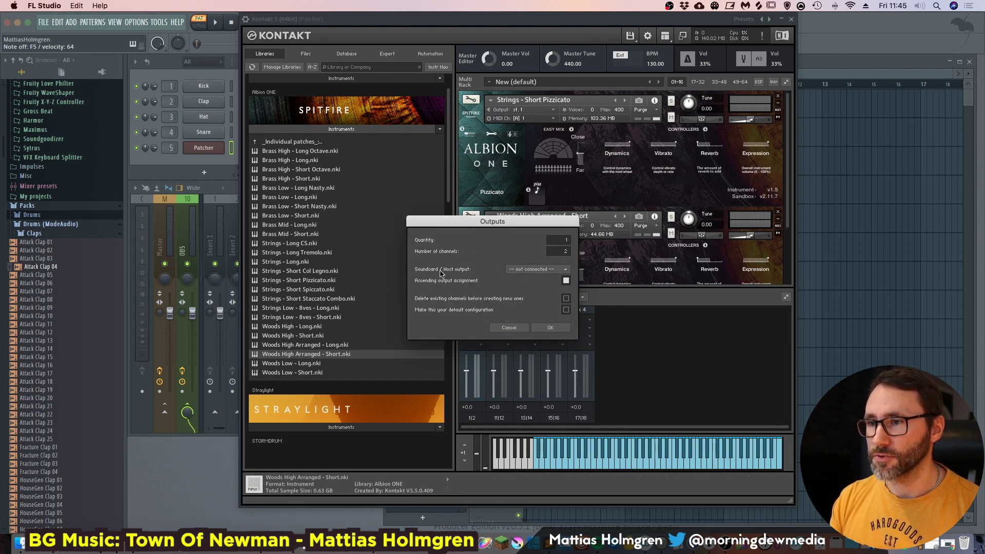
{"action": "left_click", "coordinate": [561, 271]}
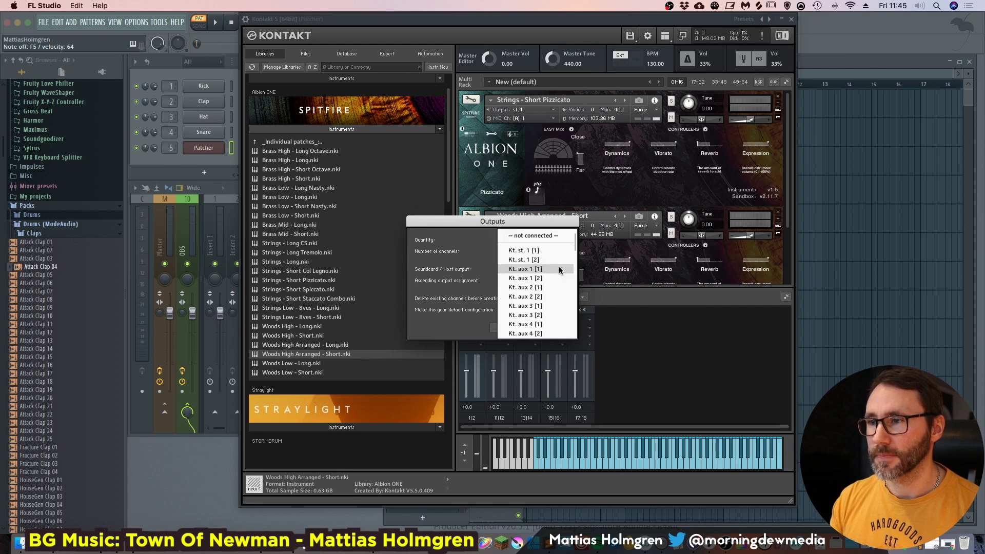
{"action": "left_click", "coordinate": [536, 271]}
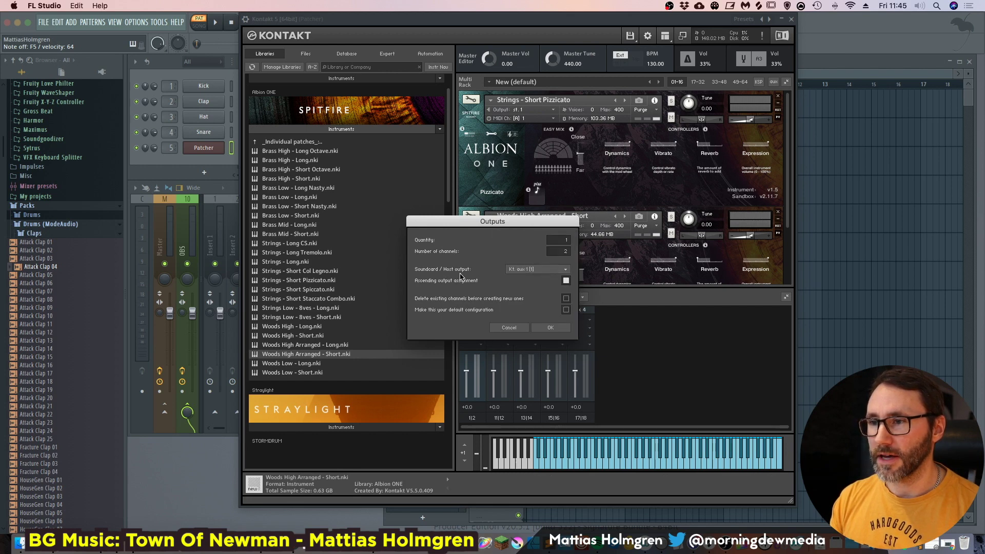
{"action": "left_click", "coordinate": [538, 271]}
{"action": "left_click", "coordinate": [532, 270]}
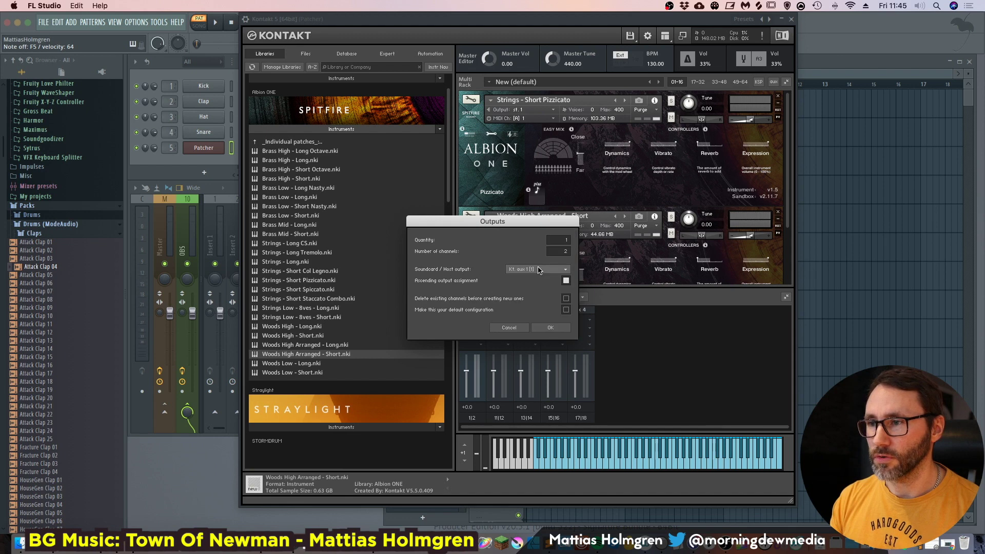
{"action": "left_click", "coordinate": [551, 327]}
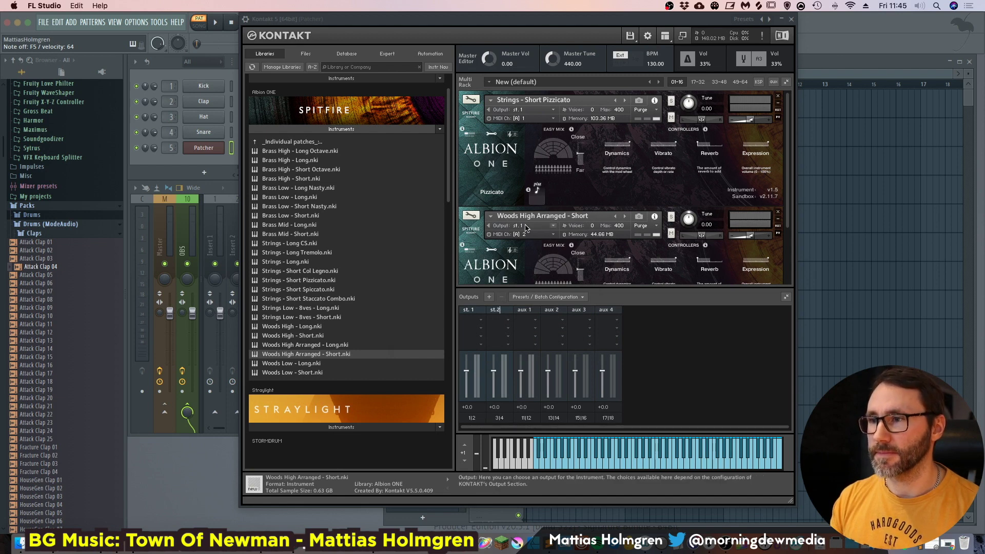
Route the Woods High Arranged - Short instrument to output st.2
{"action": "left_click", "coordinate": [549, 227]}
{"action": "left_click", "coordinate": [553, 259]}
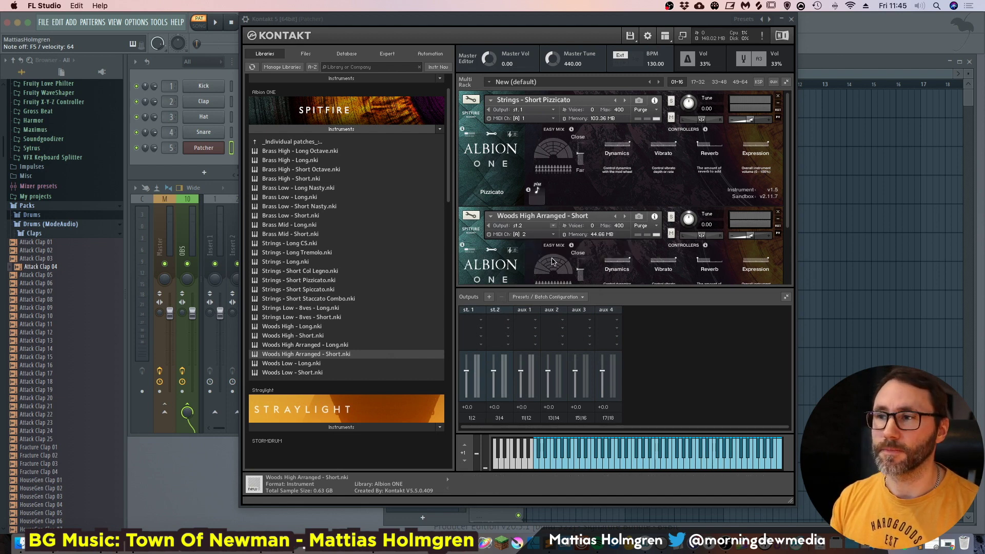
{"action": "left_click_drag", "start_coordinate": [682, 23], "coordinate": [687, 61]}
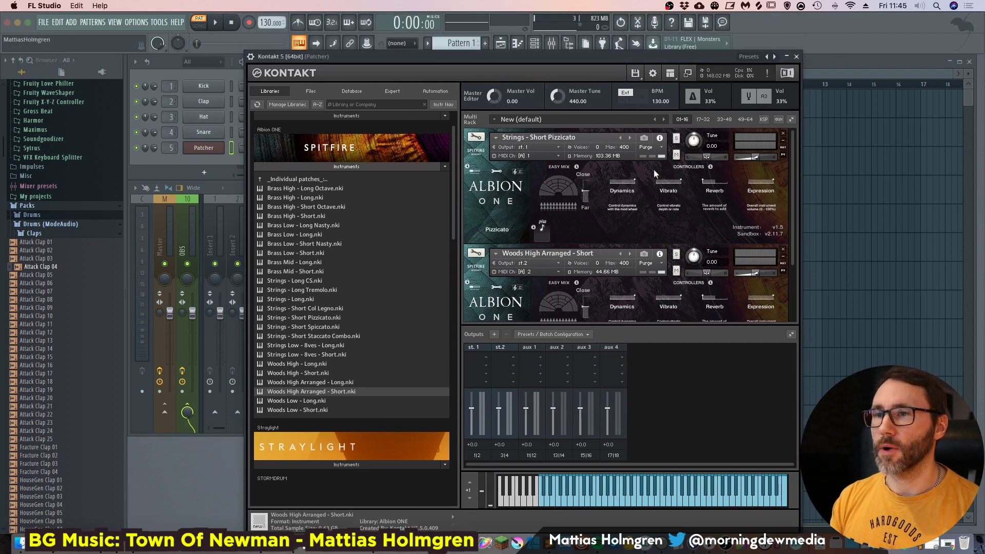
Close Kontakt and bring up the Outputs > Audio submenu of the Kontakt 5 node in Patcher
{"action": "left_click", "coordinate": [797, 57]}
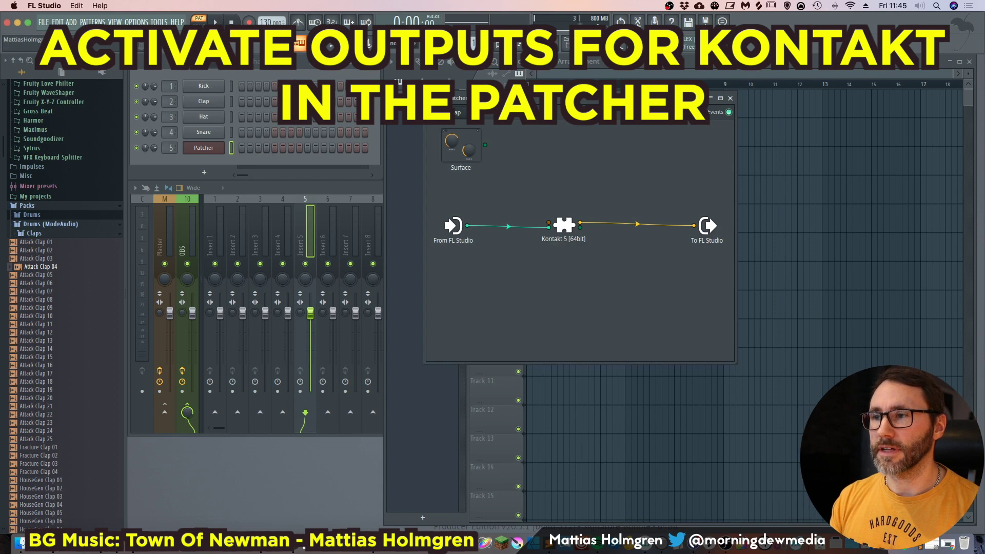
{"action": "left_click_drag", "start_coordinate": [591, 101], "coordinate": [557, 122]}
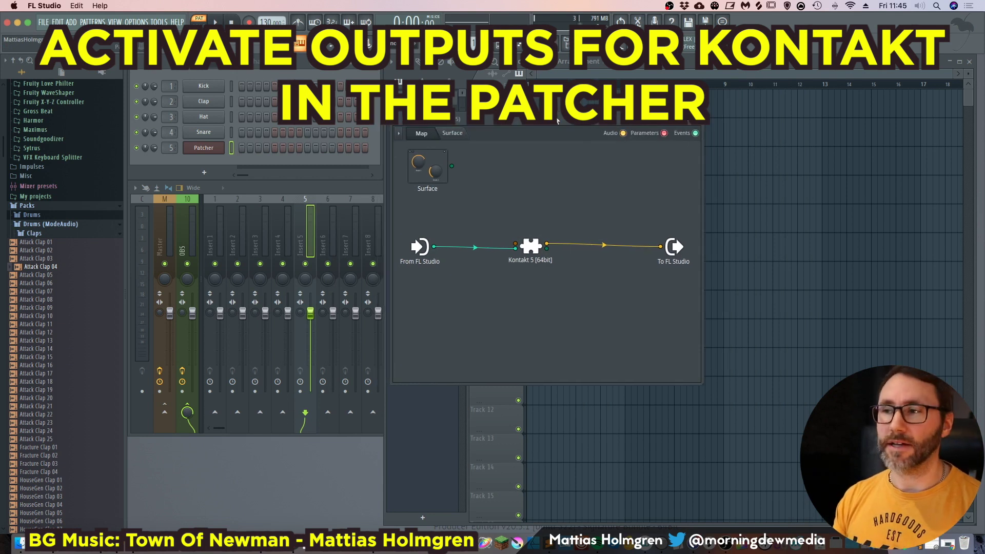
{"action": "right_click", "coordinate": [531, 249]}
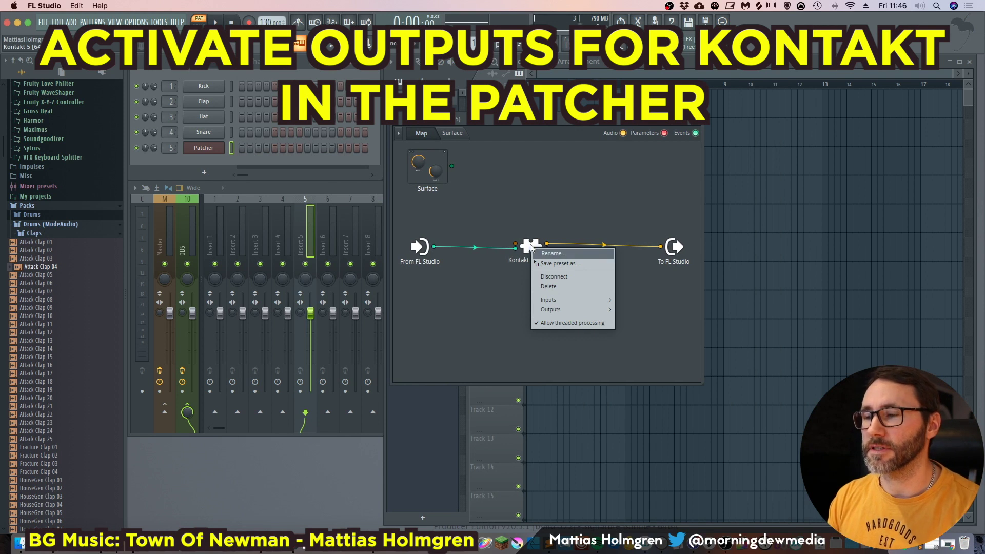
{"action": "mouse_move", "coordinate": [574, 310]}
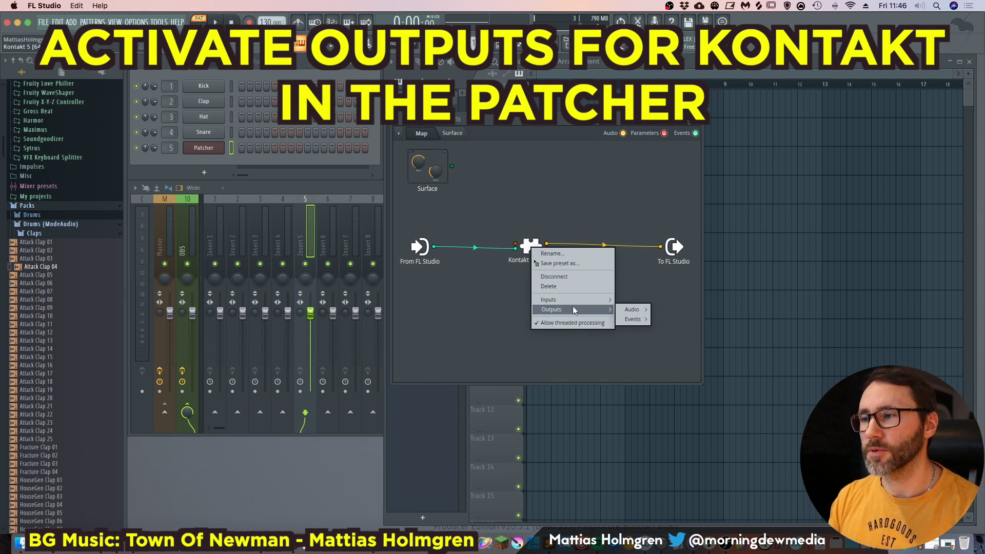
{"action": "mouse_move", "coordinate": [631, 311]}
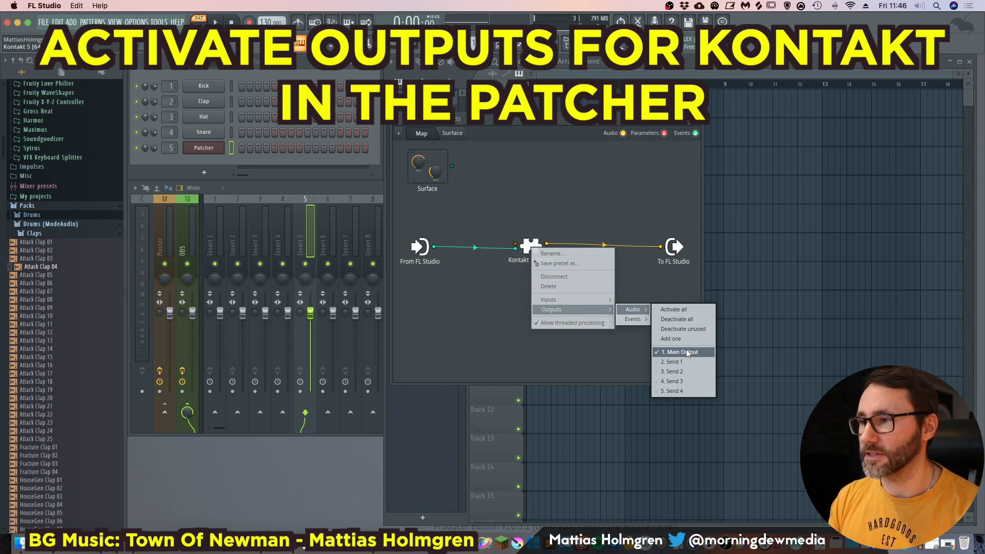
Choose Activate all for Kontakt 5's audio outputs, then open its wrapper settings
{"action": "left_click", "coordinate": [683, 310]}
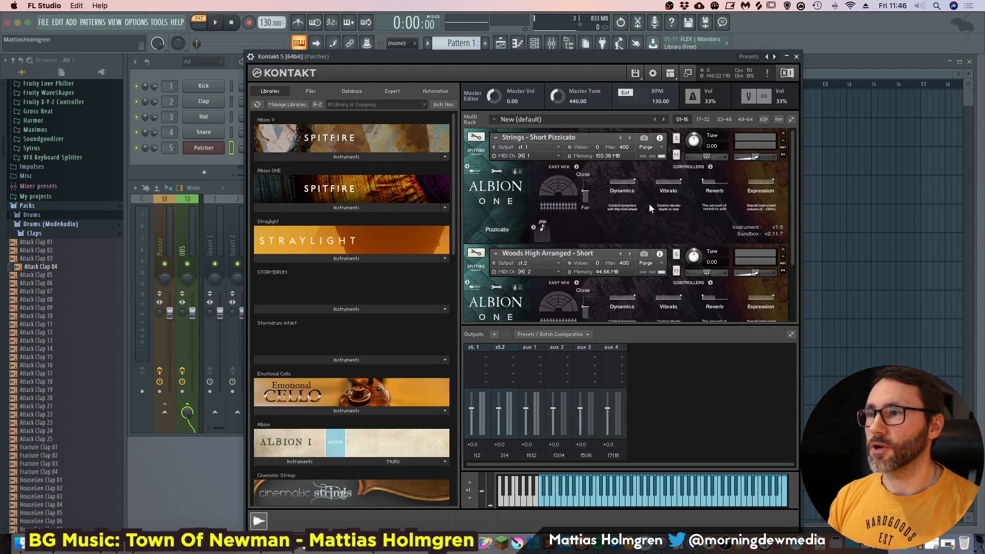
{"action": "left_click", "coordinate": [251, 56]}
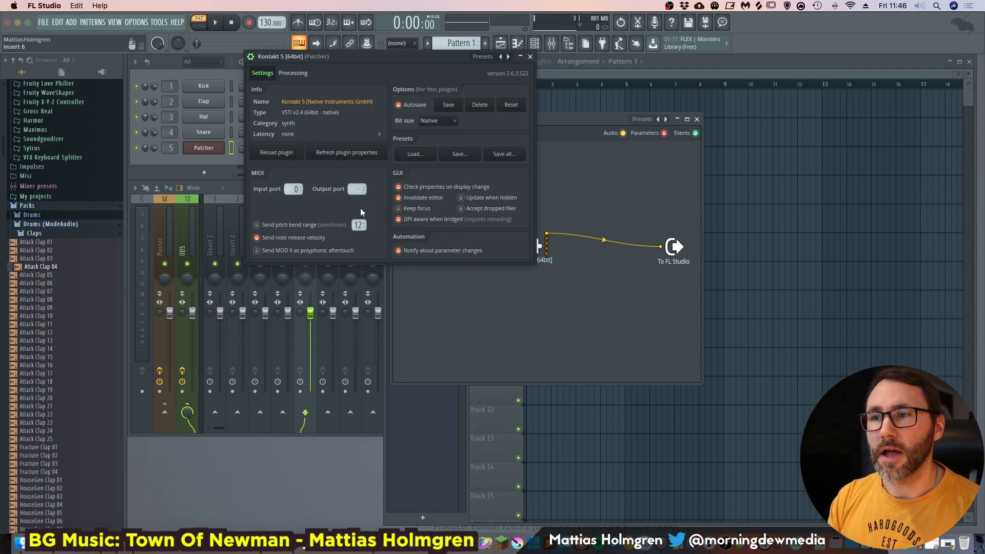
Use Auto map outputs in Kontakt's Processing tab and close the wrapper settings
{"action": "left_click", "coordinate": [293, 72]}
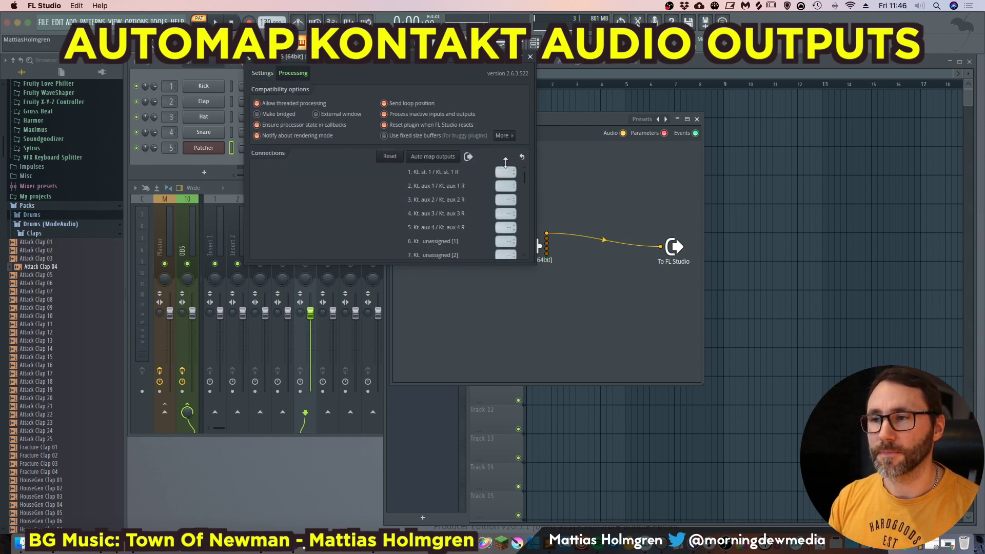
{"action": "left_click", "coordinate": [433, 157]}
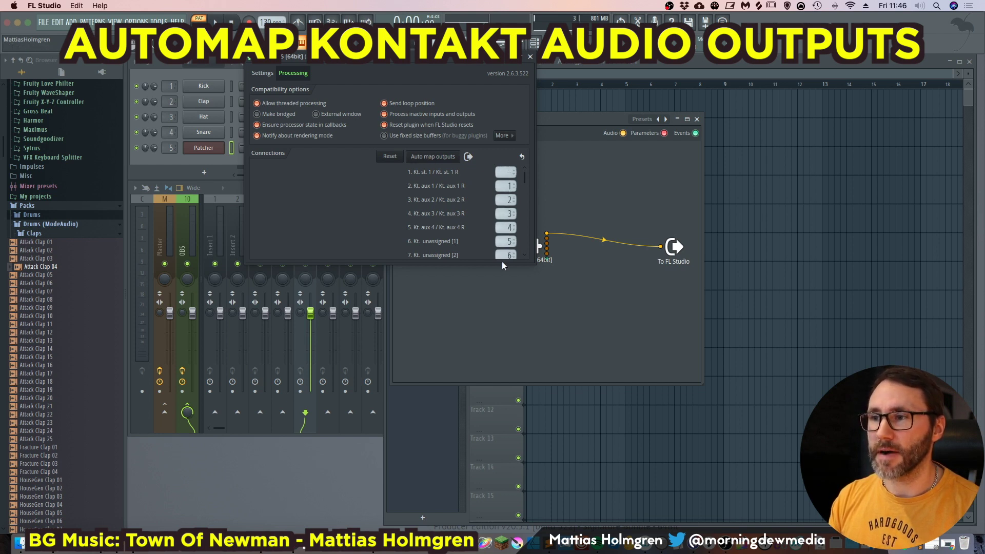
{"action": "key", "text": "Escape"}
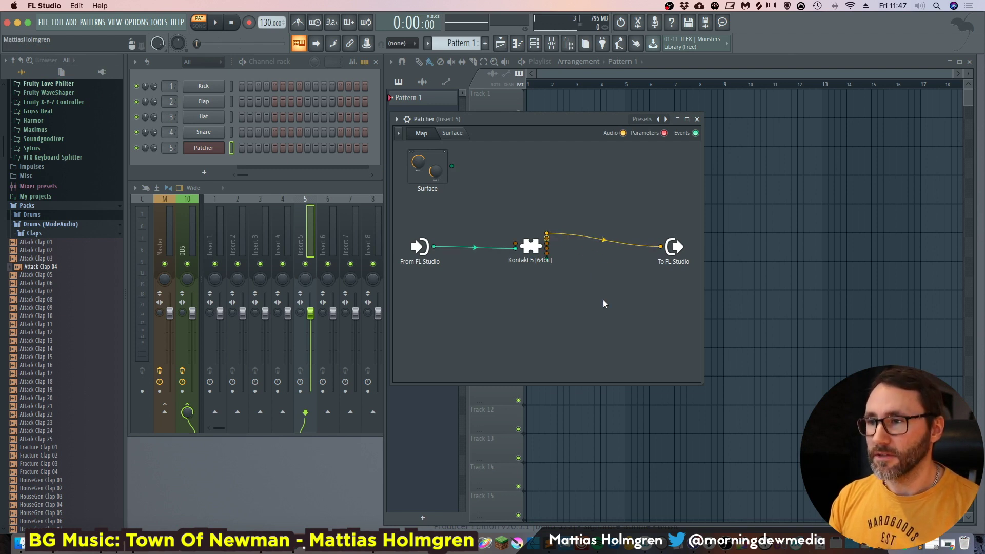
Add ValhallaRoom to Patcher and rewire Kontakt 5's output through it instead of directly to To FL Studio
{"action": "right_click", "coordinate": [588, 173]}
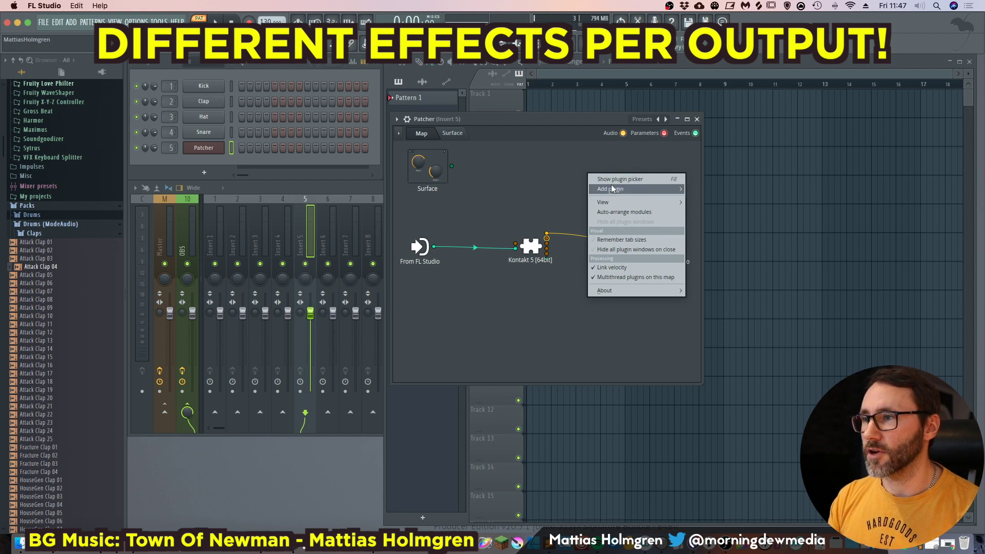
{"action": "mouse_move", "coordinate": [614, 191]}
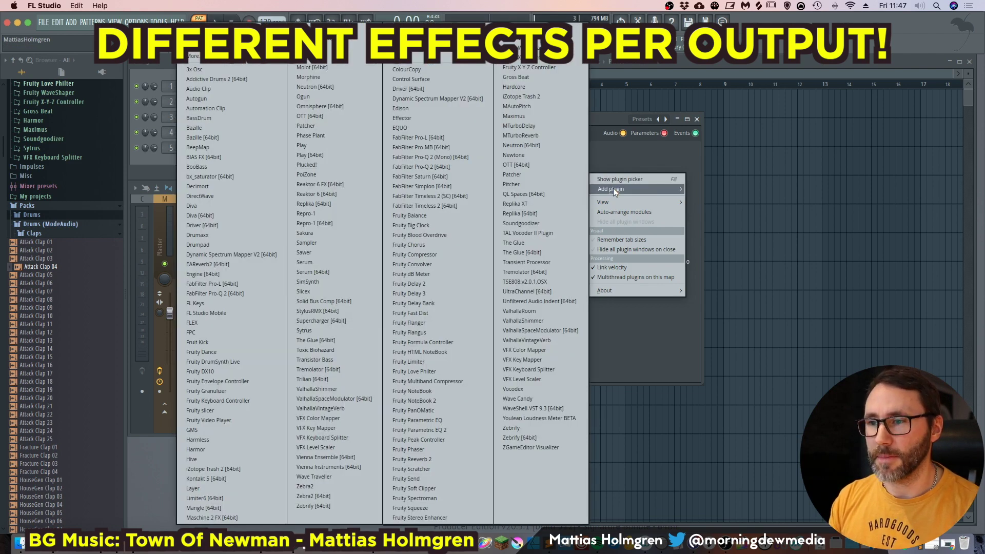
{"action": "left_click", "coordinate": [525, 311]}
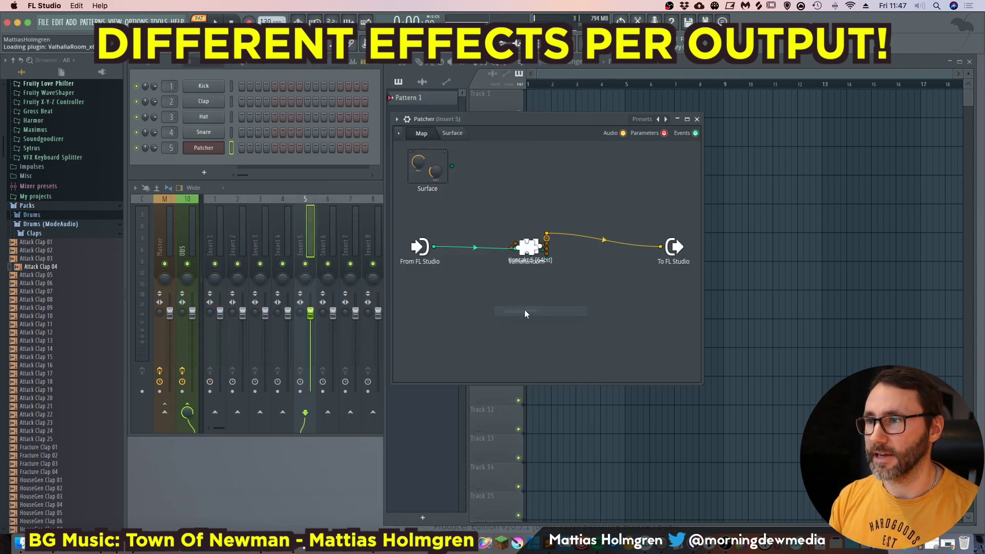
{"action": "left_click_drag", "start_coordinate": [534, 245], "coordinate": [583, 174]}
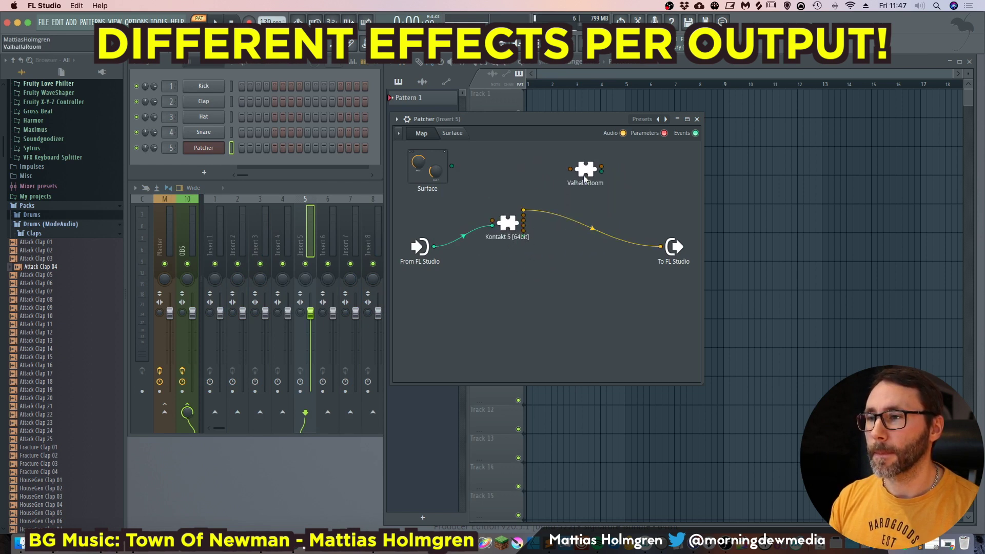
{"action": "right_click", "coordinate": [577, 224]}
{"action": "left_click_drag", "start_coordinate": [523, 210], "coordinate": [661, 249]}
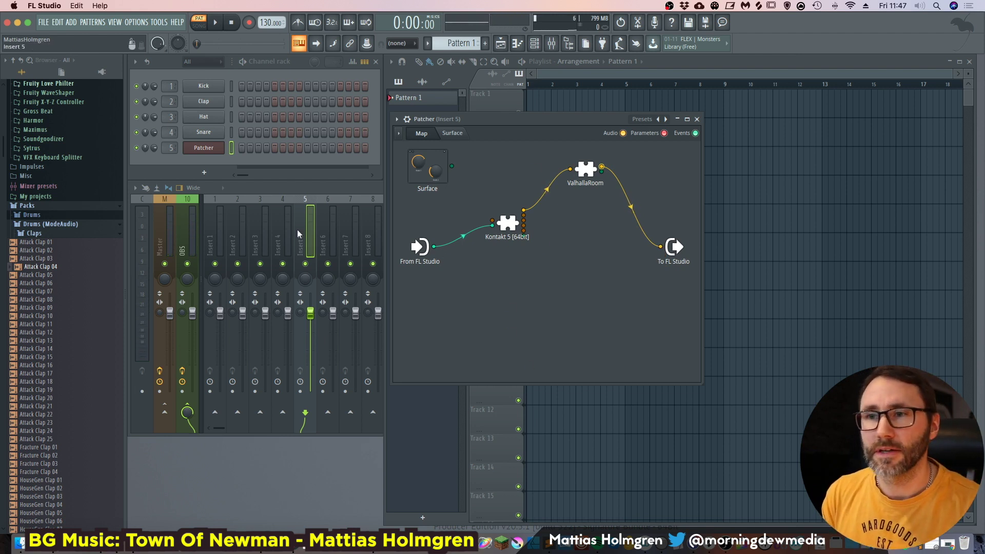
Add Fruity Delay 3 to Patcher, cable a second Kontakt 5 output into it, and reopen Kontakt
{"action": "right_click", "coordinate": [575, 241]}
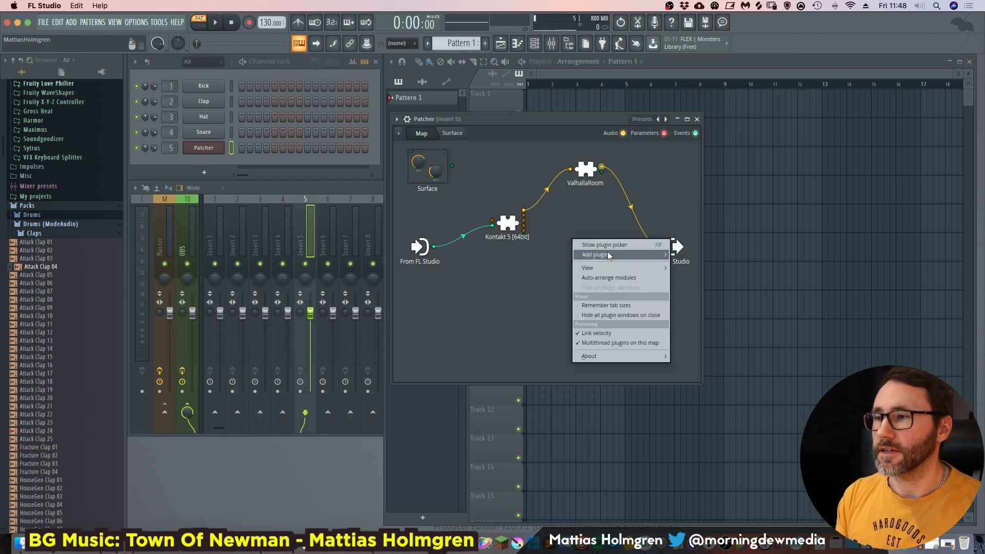
{"action": "mouse_move", "coordinate": [608, 254]}
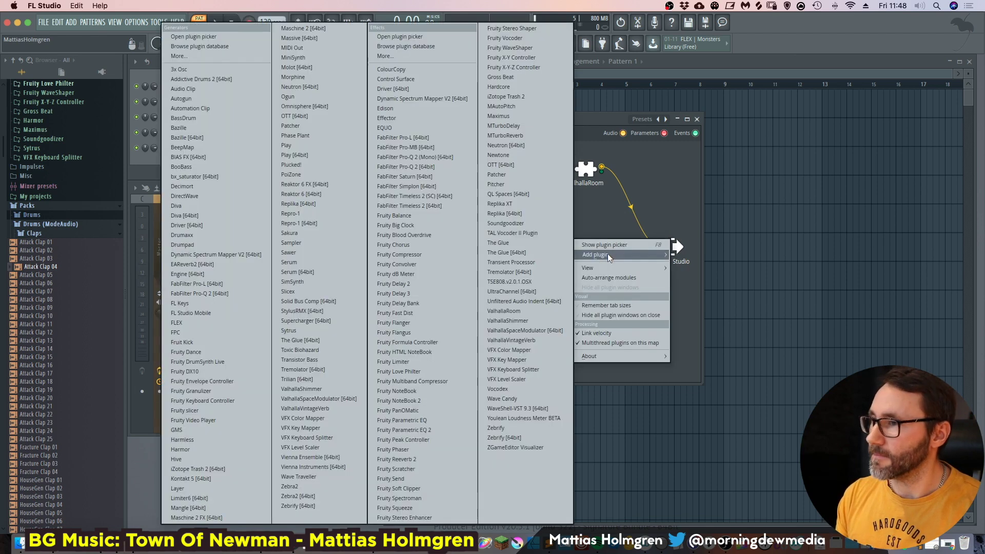
{"action": "left_click", "coordinate": [402, 293]}
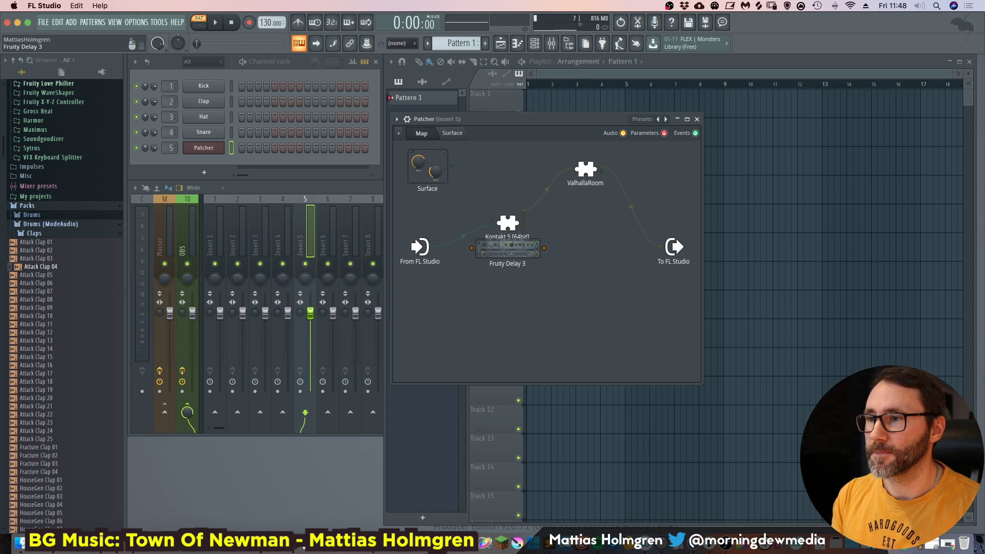
{"action": "left_click_drag", "start_coordinate": [523, 215], "coordinate": [661, 249]}
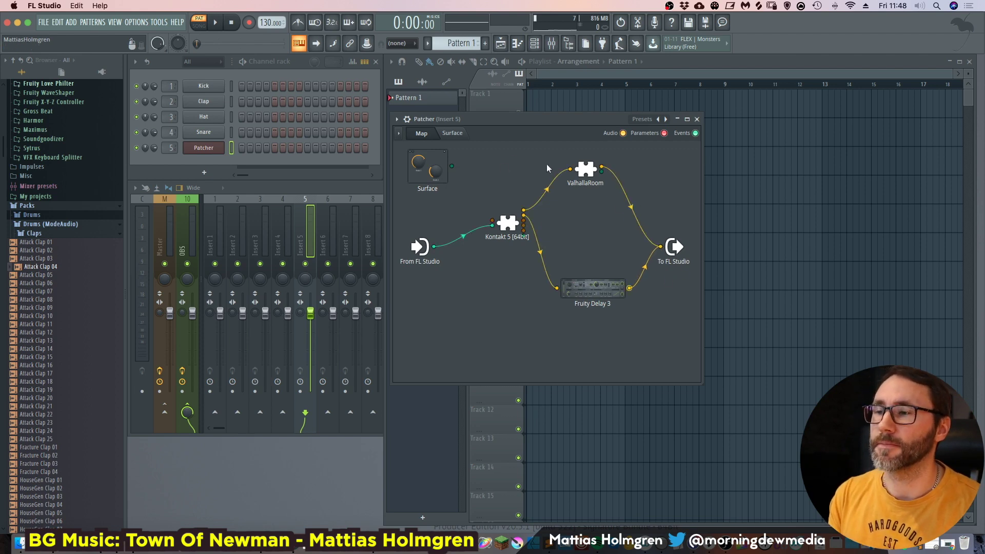
{"action": "left_click_drag", "start_coordinate": [546, 164], "coordinate": [605, 181]}
{"action": "left_click", "coordinate": [571, 253]}
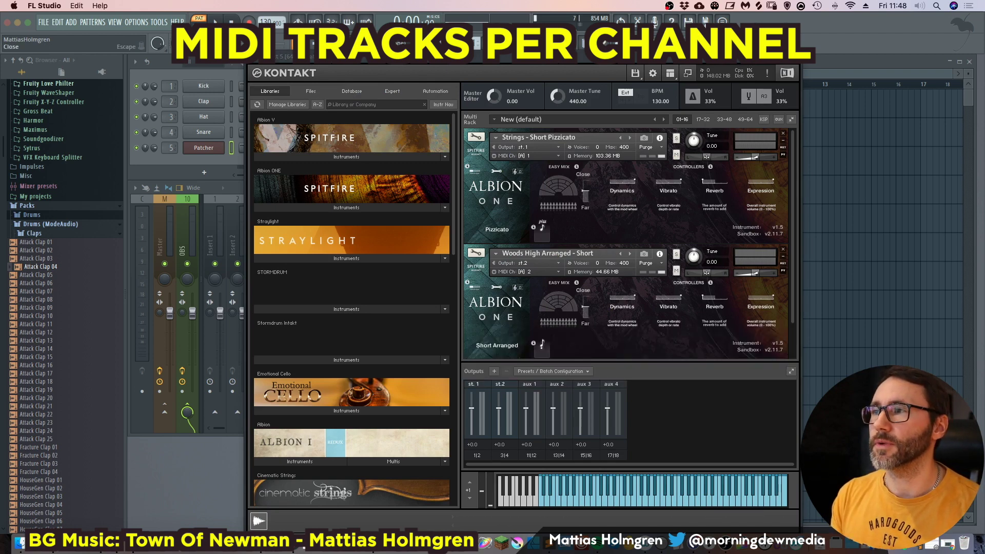
Close Kontakt and add a MIDI Out channel to the Channel Rack
{"action": "left_click", "coordinate": [795, 57]}
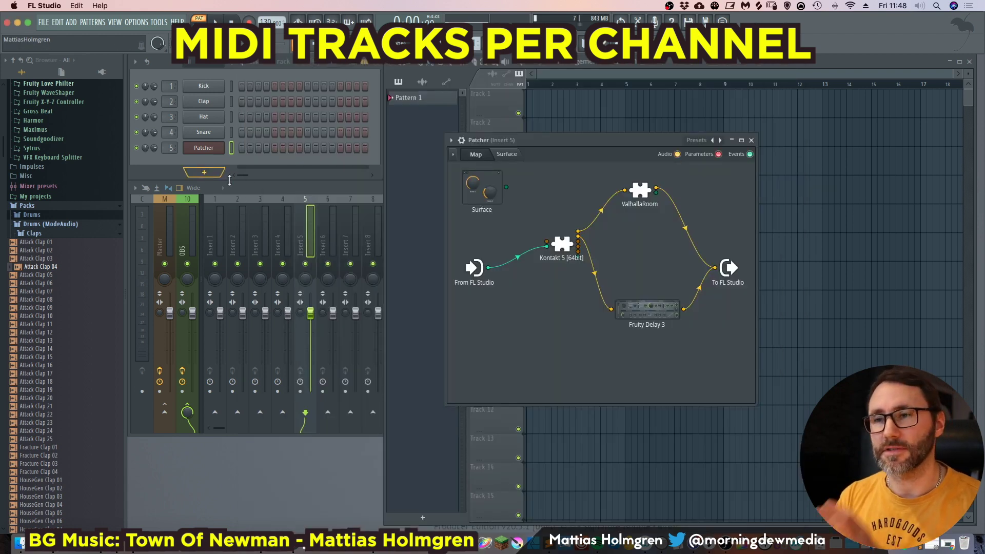
{"action": "left_click", "coordinate": [151, 166]}
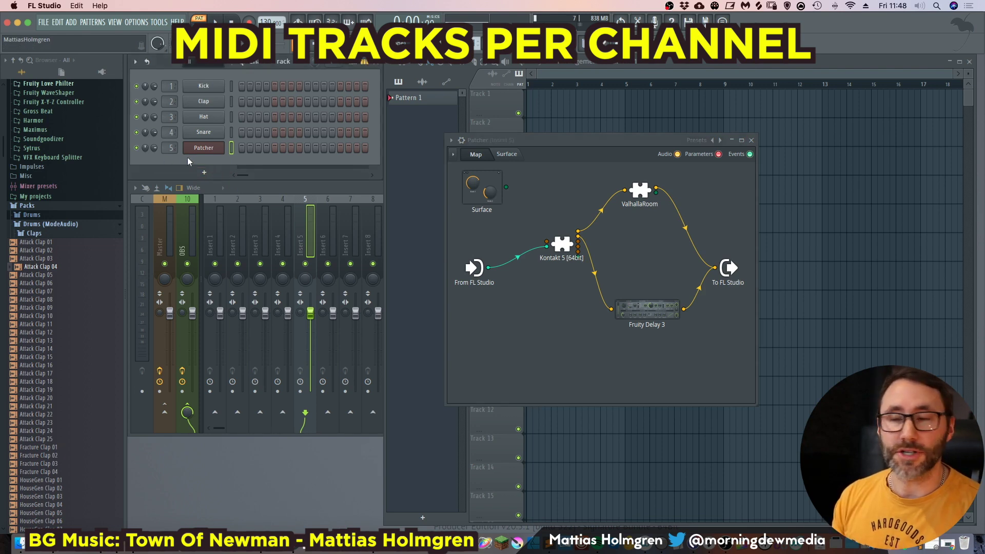
{"action": "left_click", "coordinate": [203, 172]}
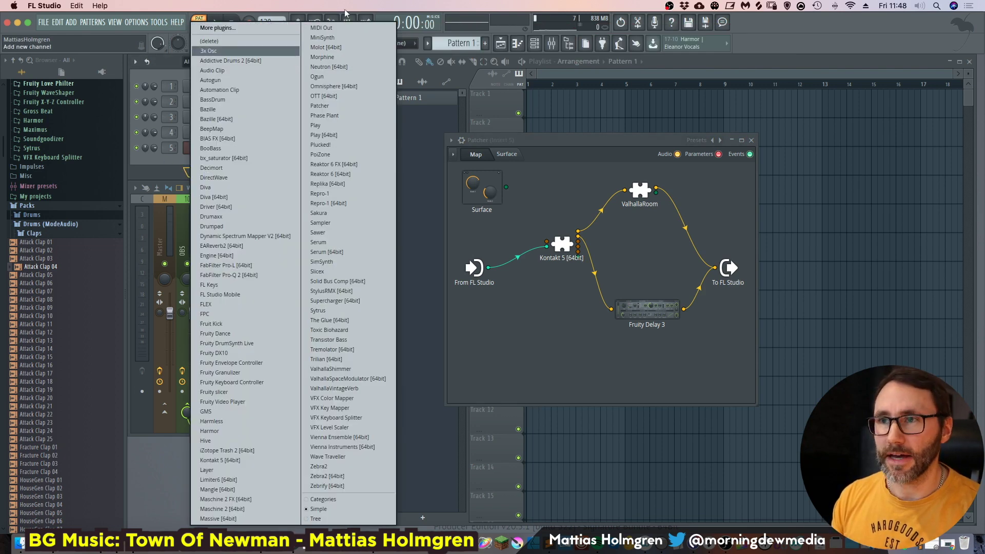
{"action": "left_click", "coordinate": [338, 26]}
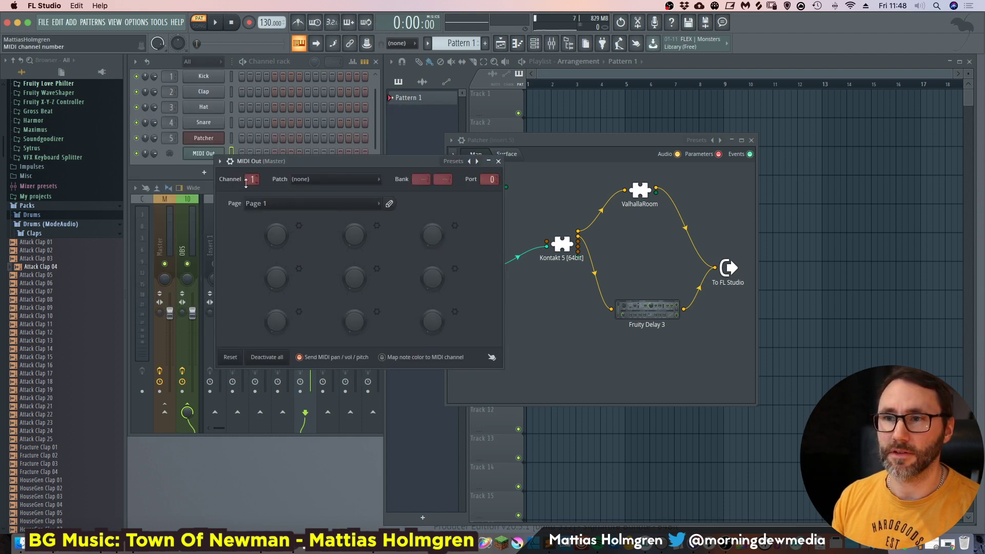
Set the first MIDI Out knob to controller 1 named MODWHEEL, test it, and close MIDI Out
{"action": "right_click", "coordinate": [278, 235]}
{"action": "left_click", "coordinate": [302, 250]}
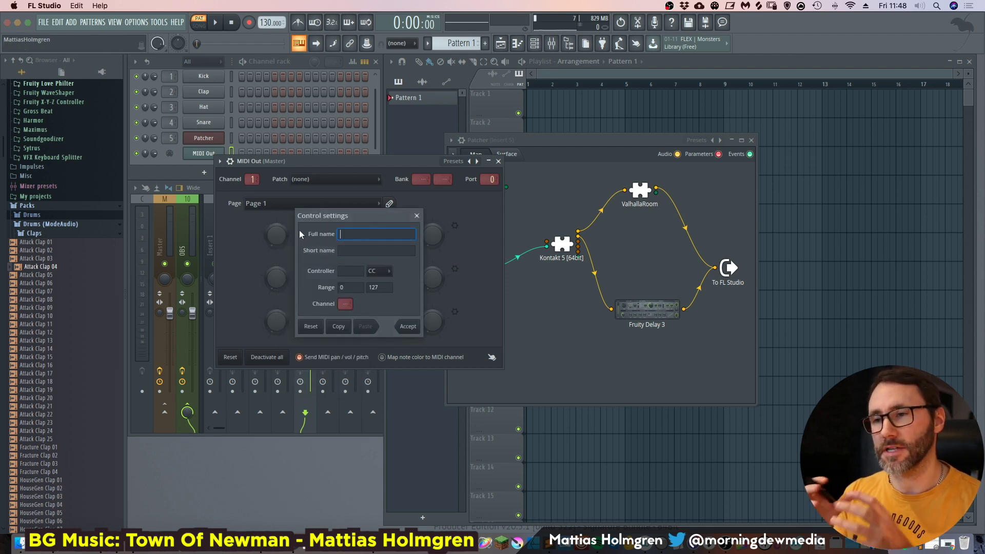
{"action": "left_click", "coordinate": [352, 273]}
{"action": "type", "text": "1"}
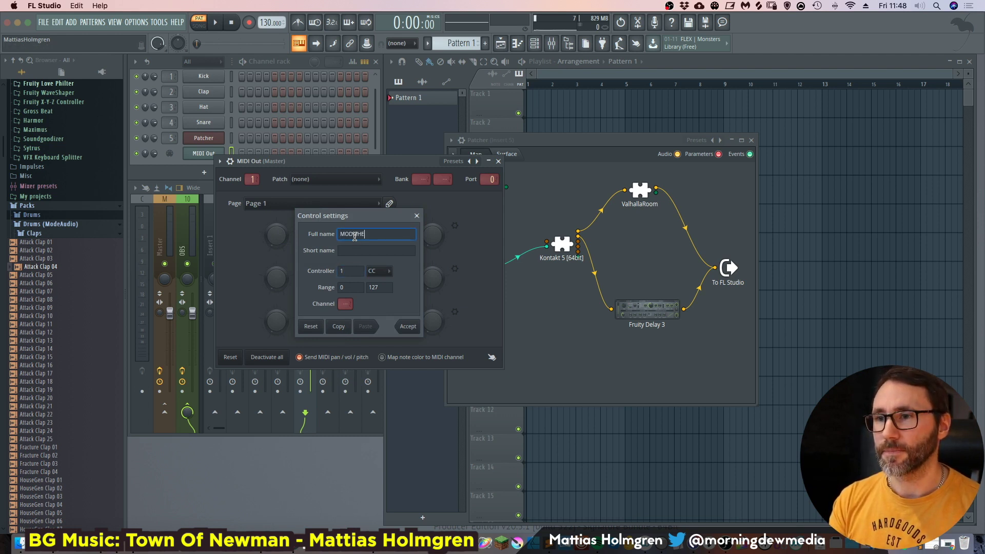
{"action": "left_click", "coordinate": [409, 327]}
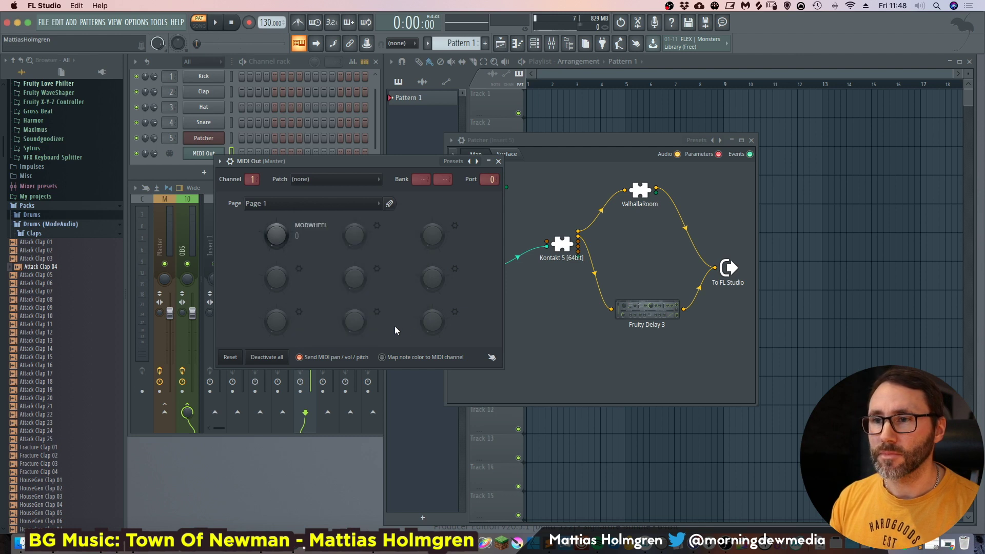
{"action": "left_click_drag", "start_coordinate": [286, 248], "coordinate": [286, 244]}
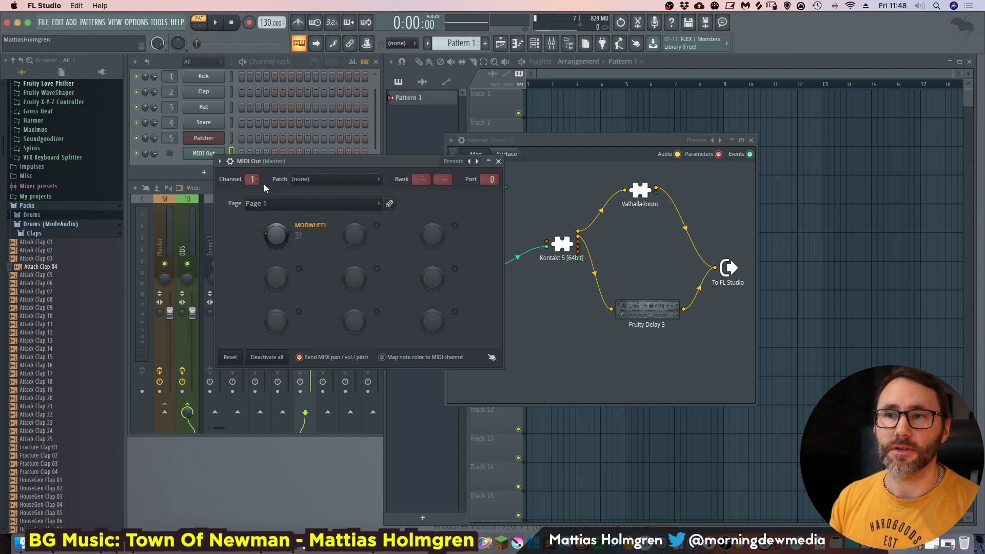
{"action": "left_click", "coordinate": [498, 161]}
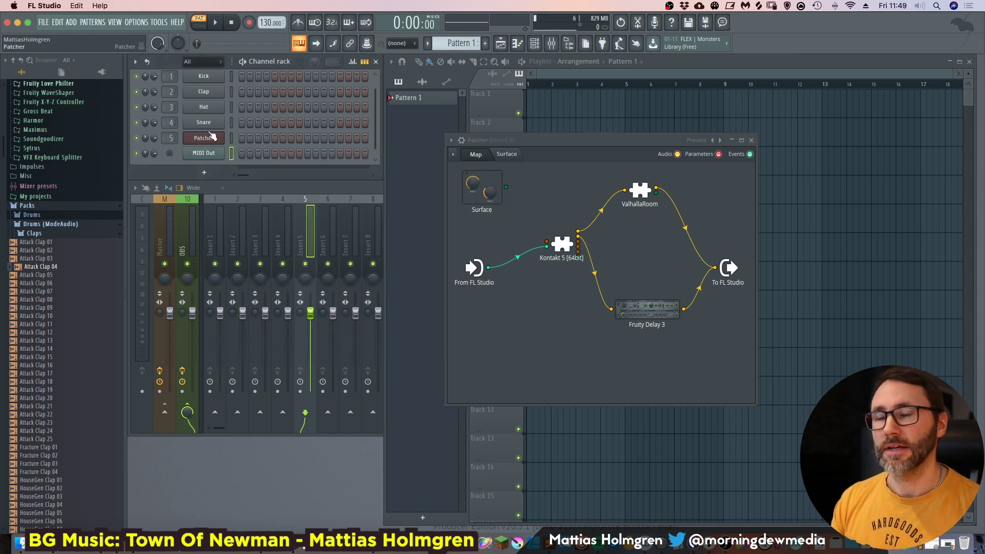
Add a MIDI Out #2 channel to the Channel Rack, sending on MIDI channel 2
{"action": "left_click", "coordinate": [207, 175]}
{"action": "left_click", "coordinate": [338, 29]}
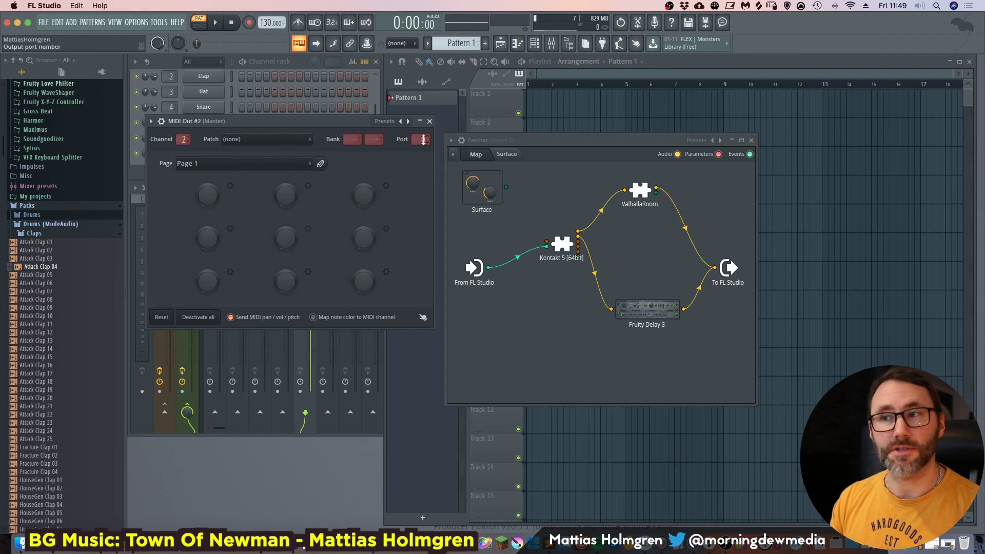
{"action": "left_click", "coordinate": [429, 121]}
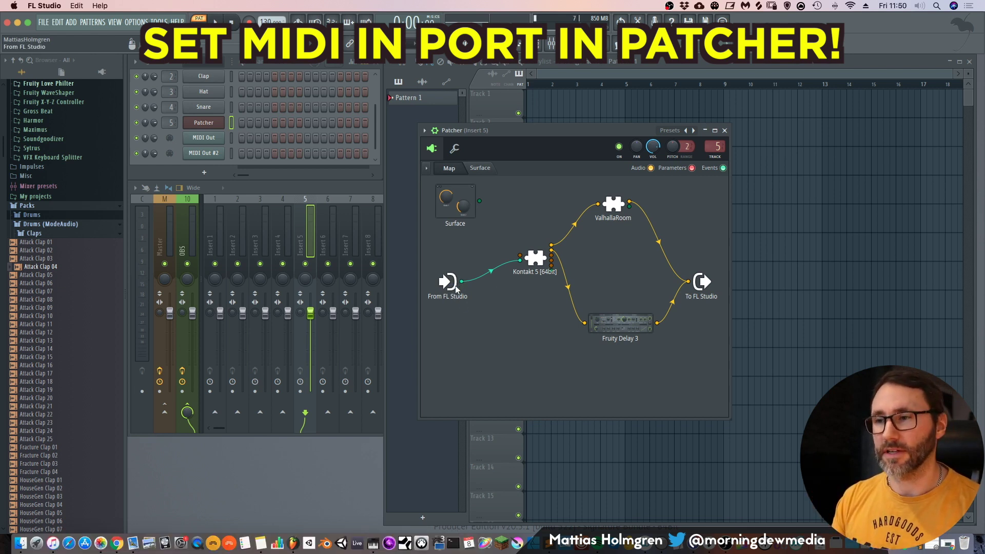
Route From FL Studio's events from MIDI port 0, replacing its old wire into Kontakt 5 with a new one
{"action": "right_click", "coordinate": [456, 286]}
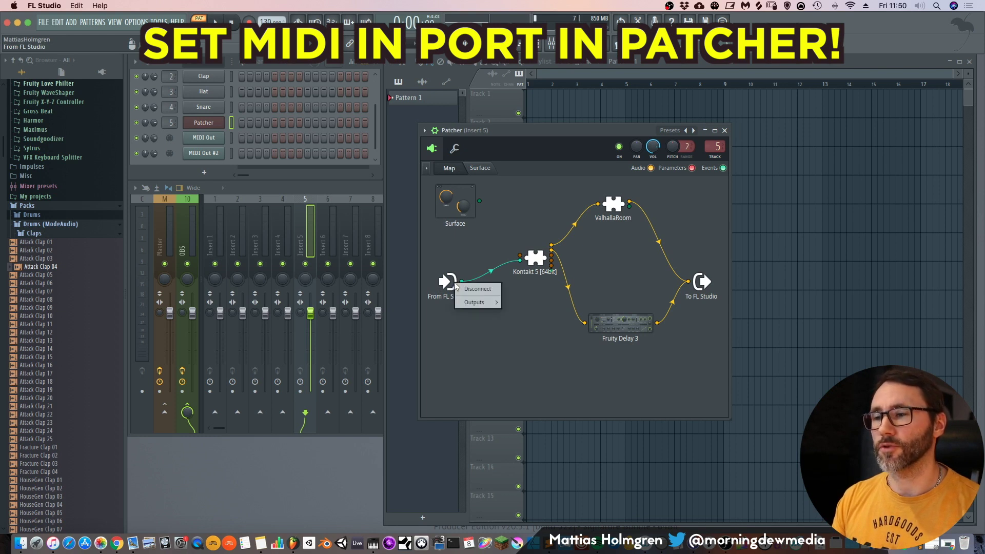
{"action": "key", "text": "Escape"}
{"action": "right_click", "coordinate": [453, 286]}
{"action": "mouse_move", "coordinate": [483, 307]}
{"action": "mouse_move", "coordinate": [524, 306]}
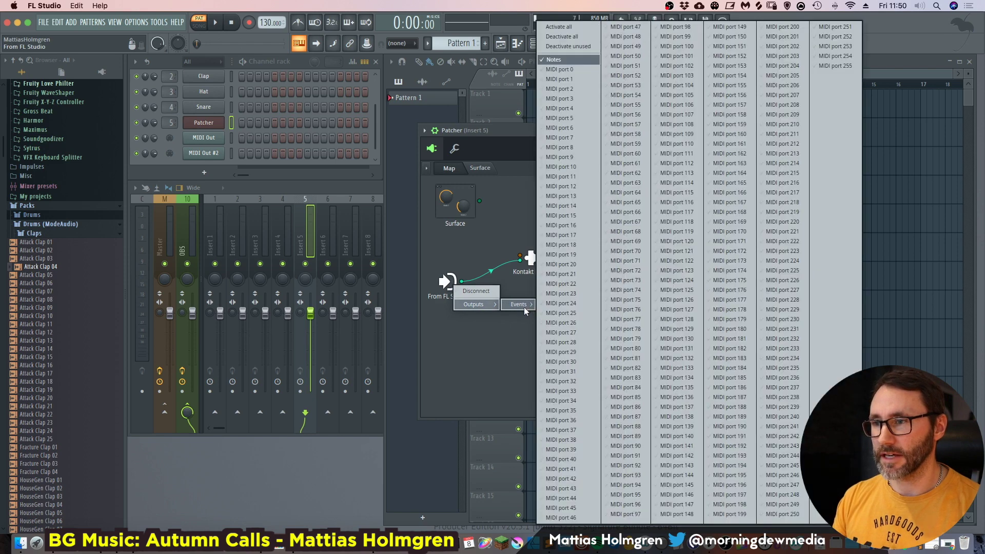
{"action": "left_click", "coordinate": [558, 70]}
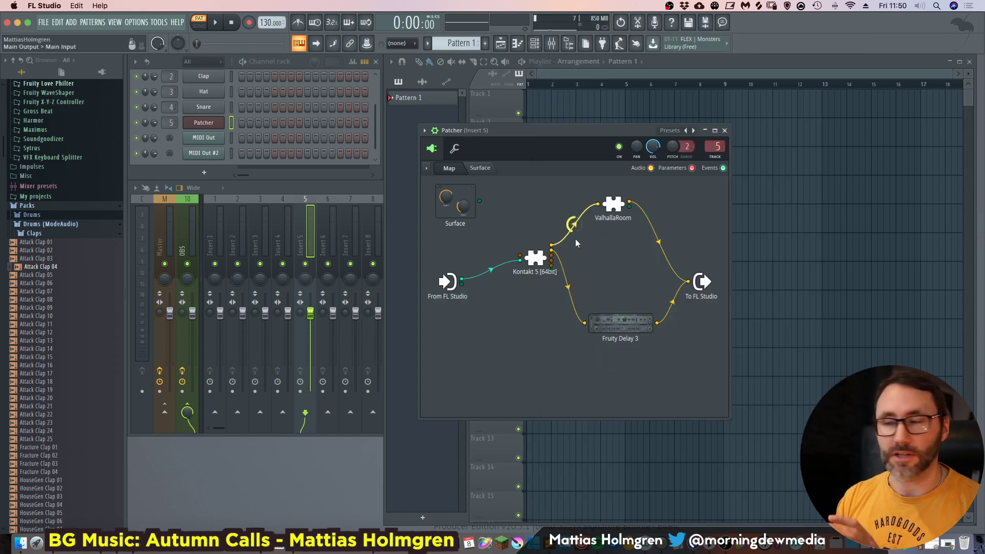
{"action": "right_click", "coordinate": [504, 272]}
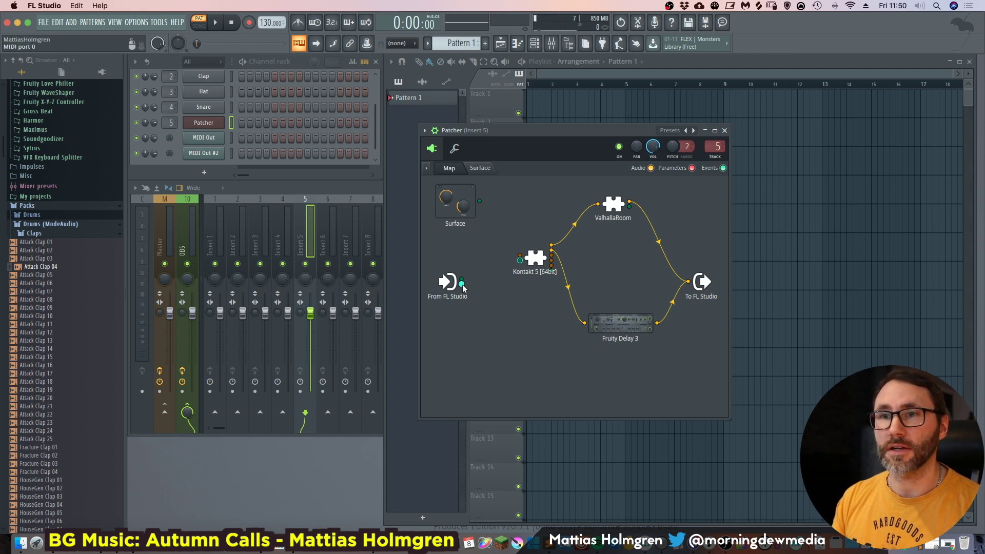
{"action": "left_click_drag", "start_coordinate": [462, 284], "coordinate": [520, 260]}
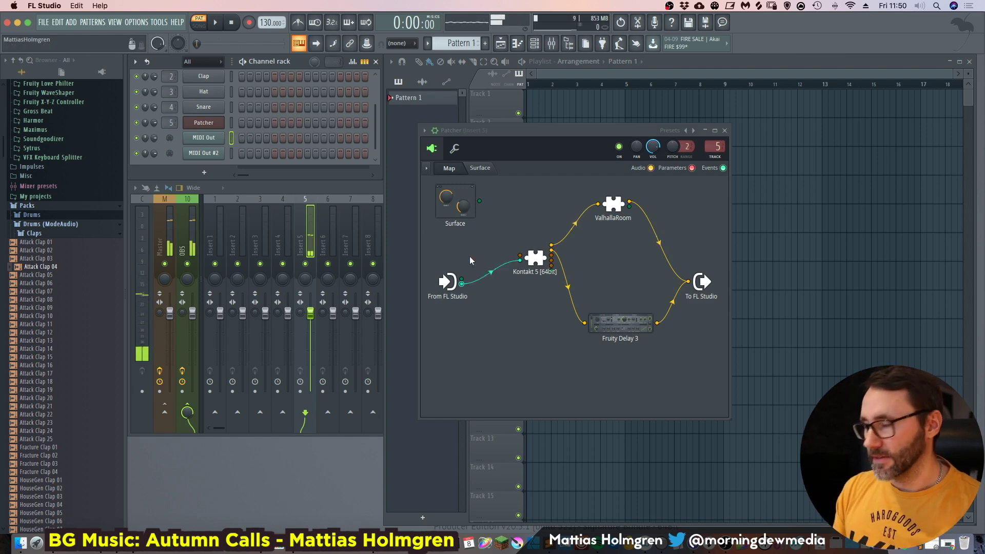
Set ValhallaRoom's MIX to 35.5% and DECAY to 5.03 s
{"action": "double_click", "coordinate": [609, 211]}
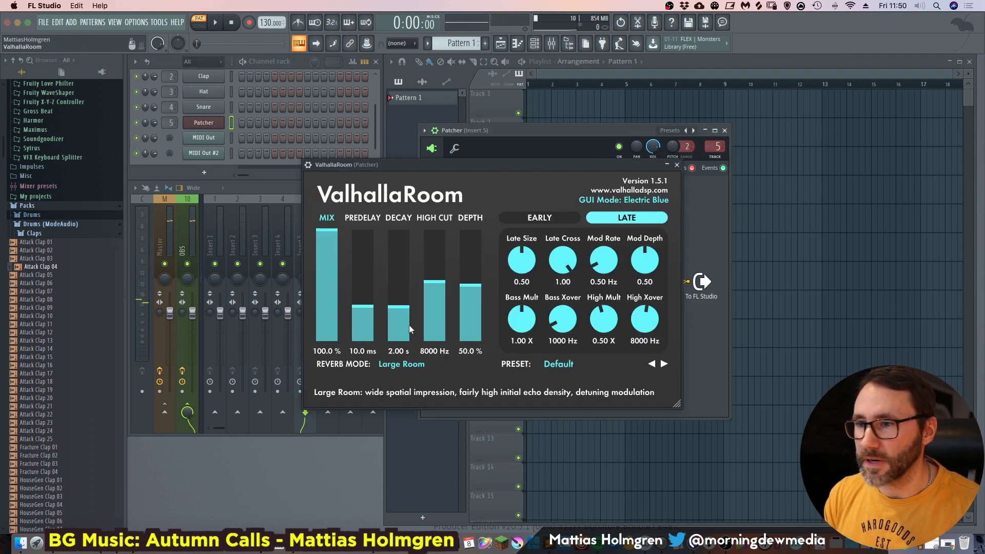
{"action": "left_click_drag", "start_coordinate": [328, 241], "coordinate": [329, 277]}
{"action": "left_click_drag", "start_coordinate": [399, 308], "coordinate": [399, 314]}
{"action": "left_click_drag", "start_coordinate": [334, 274], "coordinate": [338, 285]}
{"action": "left_click_drag", "start_coordinate": [399, 311], "coordinate": [316, 163]}
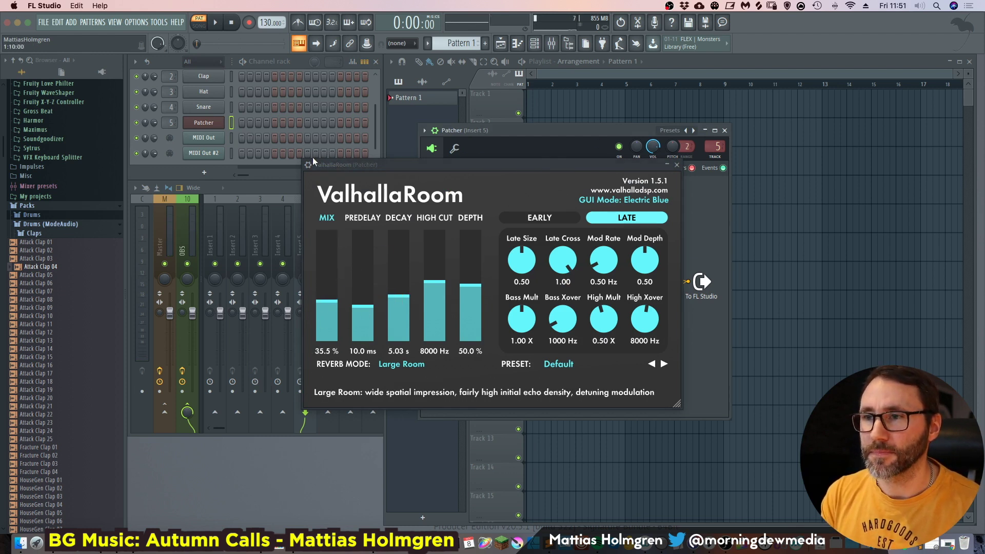
{"action": "left_click", "coordinate": [677, 165]}
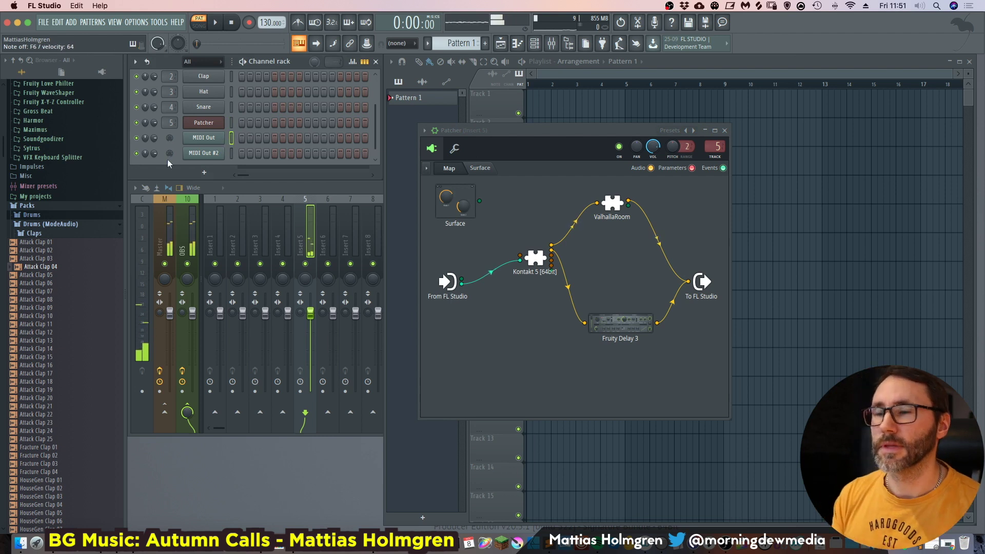
Select MIDI Out #2 for playing, view Fruity Delay 3, and nudge ValhallaRoom slightly up
{"action": "left_click", "coordinate": [232, 153]}
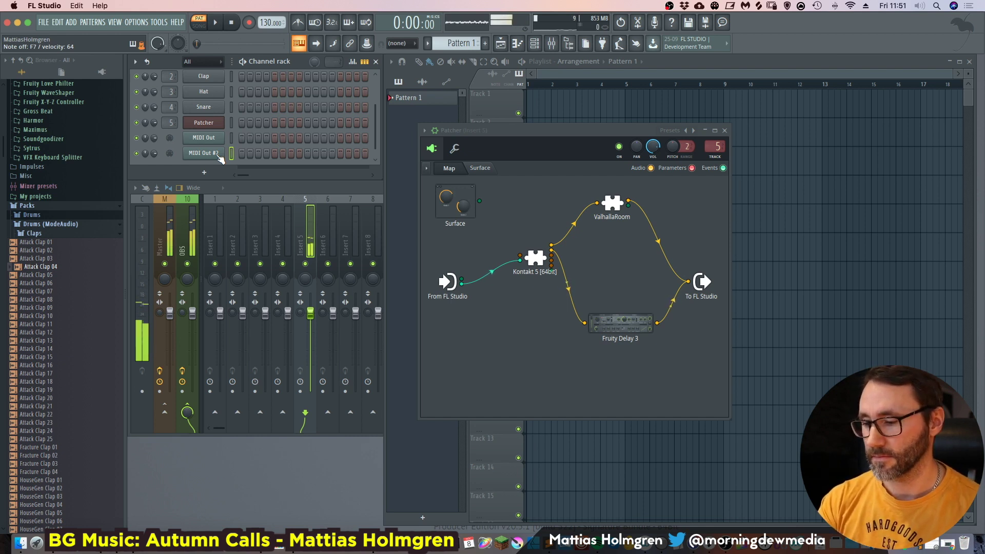
{"action": "left_click", "coordinate": [610, 324]}
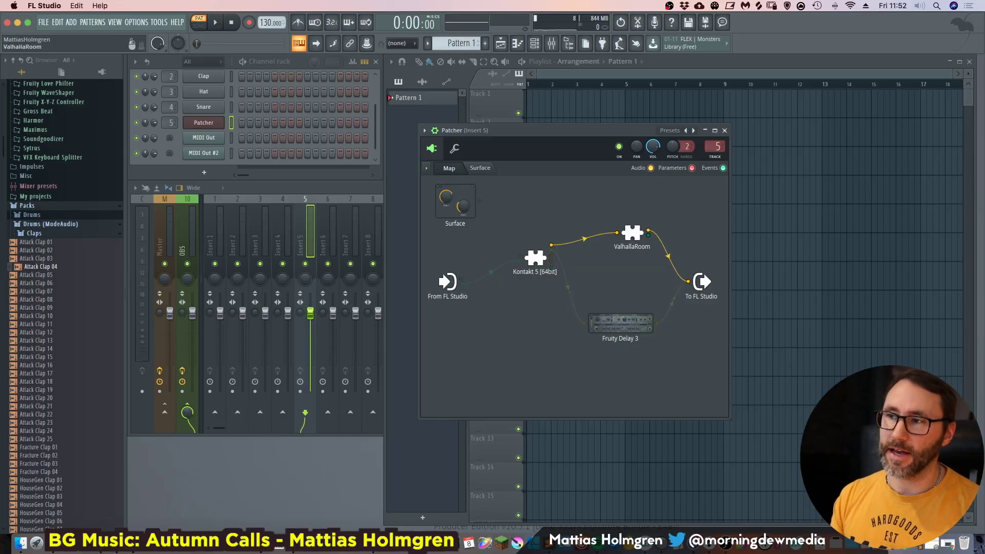
{"action": "left_click_drag", "start_coordinate": [632, 234], "coordinate": [625, 213]}
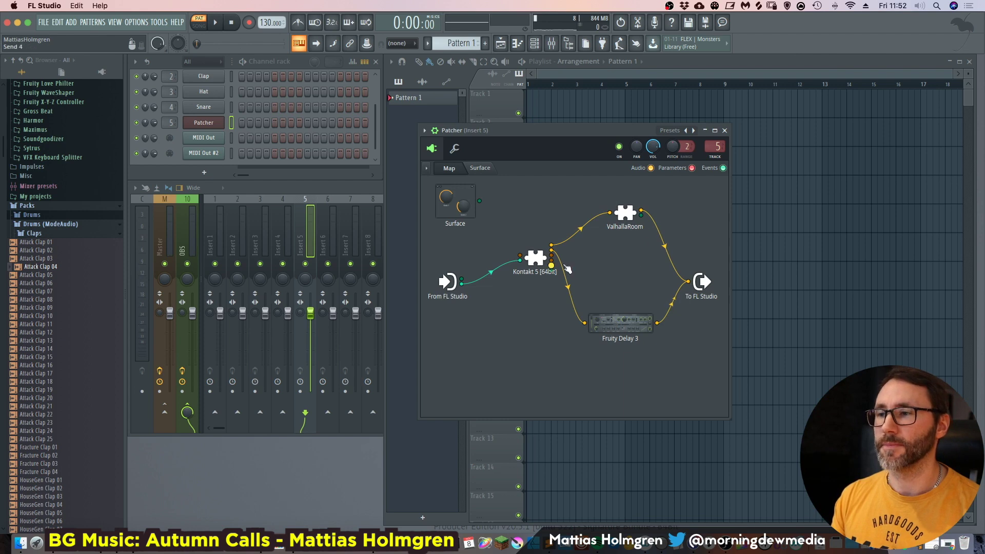
Bring the Mixer to the front and scroll right through its inserts
{"action": "left_click", "coordinate": [248, 196]}
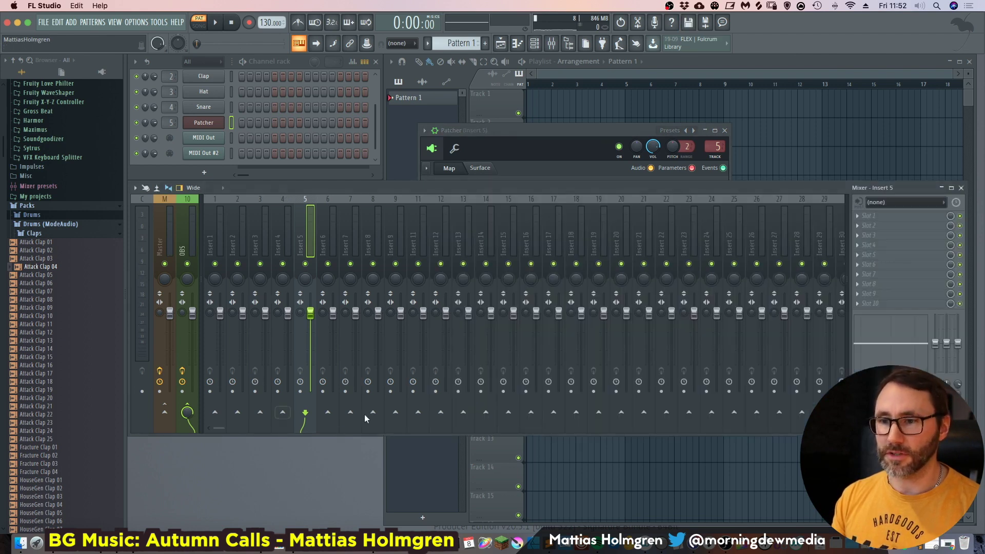
{"action": "left_click_drag", "start_coordinate": [219, 428], "coordinate": [509, 428]}
{"action": "scroll", "coordinate": [513, 308], "scroll_direction": "right", "scroll_amount": 3}
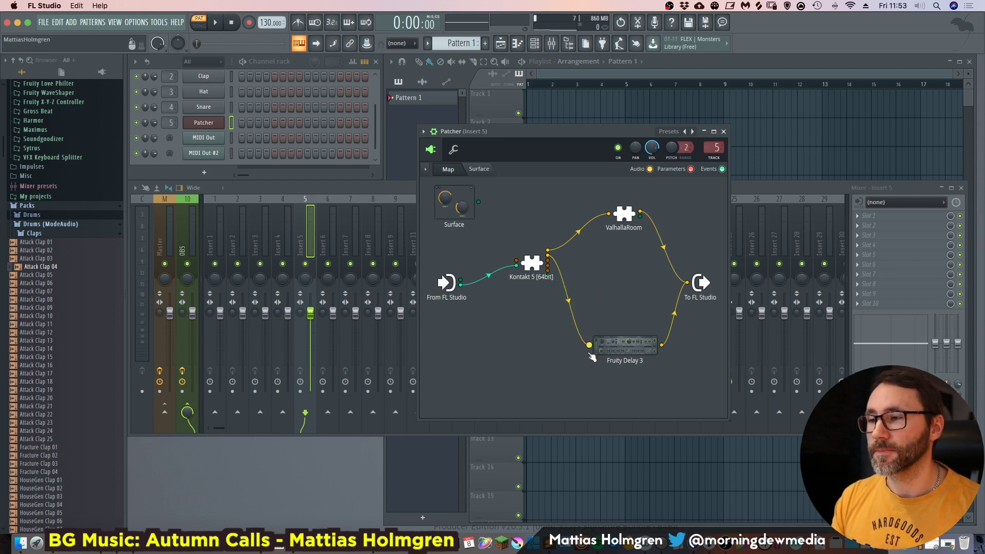
Move the Fruity Delay 3 module down and to the left in the Patcher map
{"action": "left_click_drag", "start_coordinate": [631, 348], "coordinate": [615, 354]}
{"action": "right_click", "coordinate": [614, 285]}
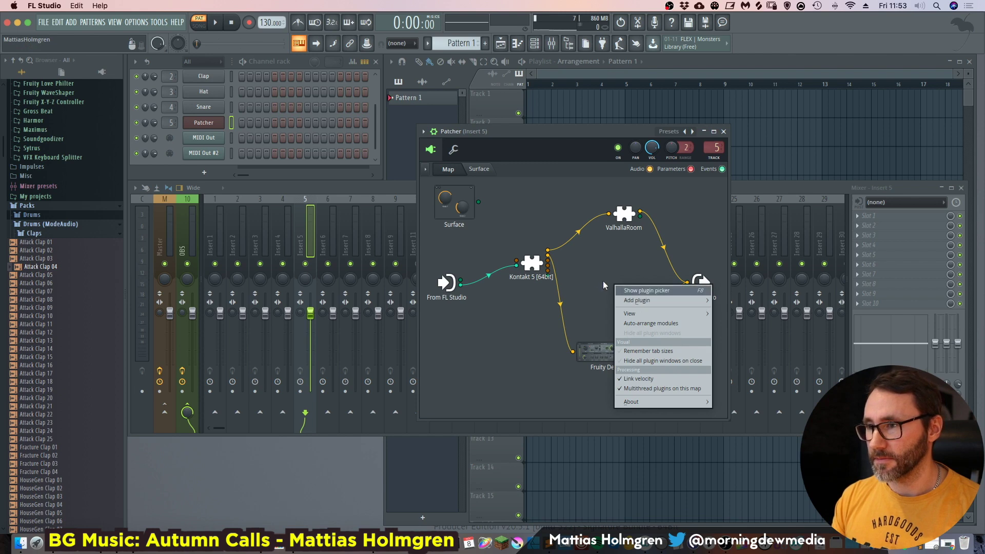
{"action": "key", "text": "Escape"}
Insert Fruity Love Philter after Fruity Delay 3's output, then reselect the MIDI Out channel
{"action": "right_click", "coordinate": [646, 353]}
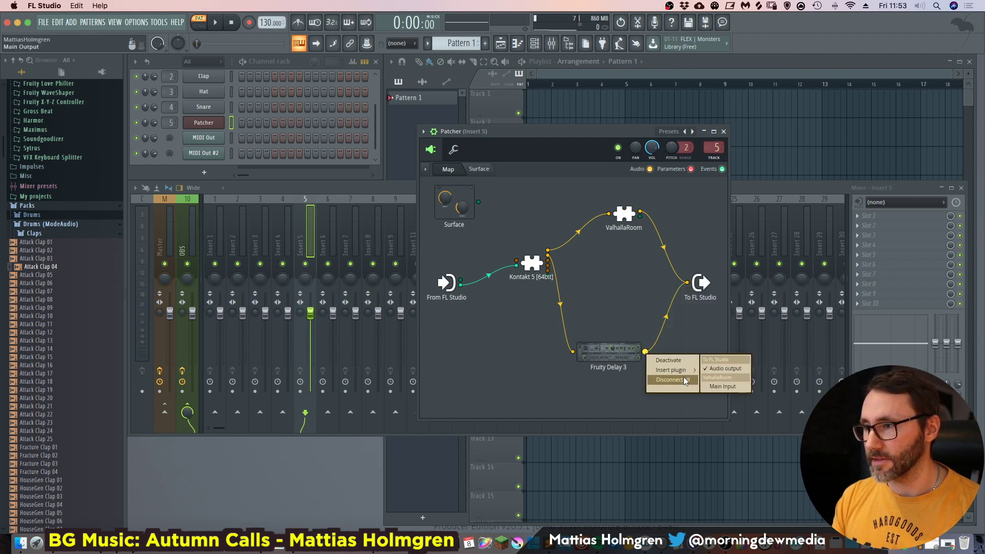
{"action": "mouse_move", "coordinate": [686, 373]}
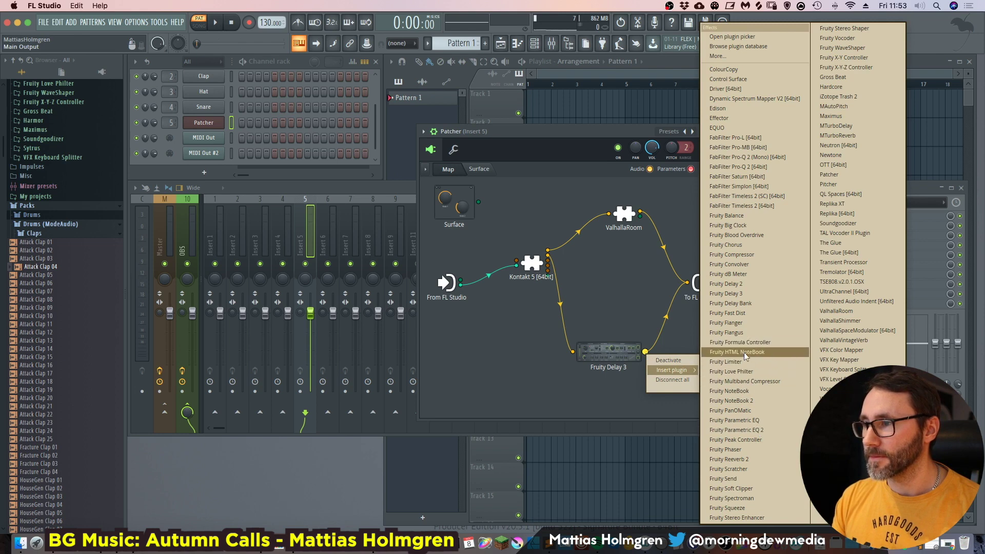
{"action": "left_click", "coordinate": [752, 374]}
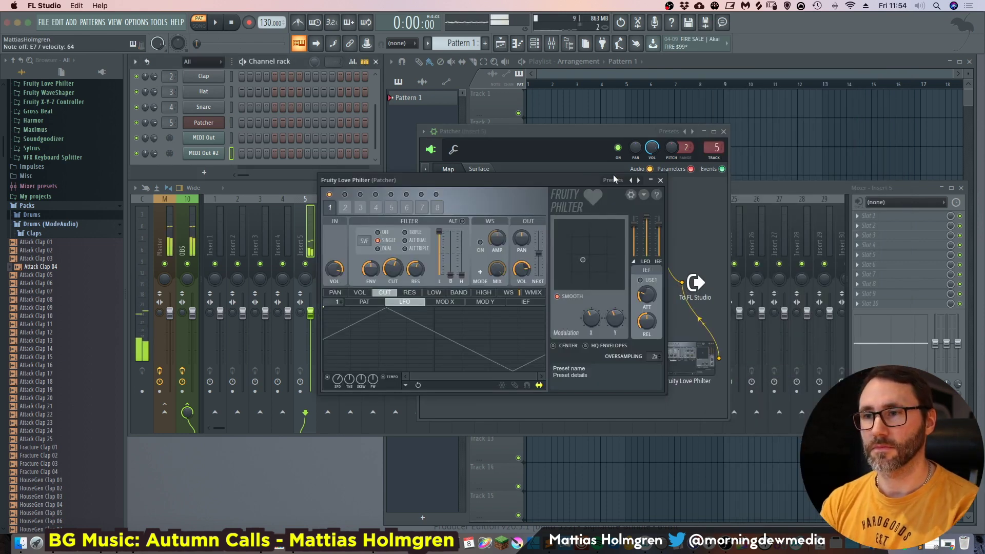
{"action": "left_click", "coordinate": [662, 180]}
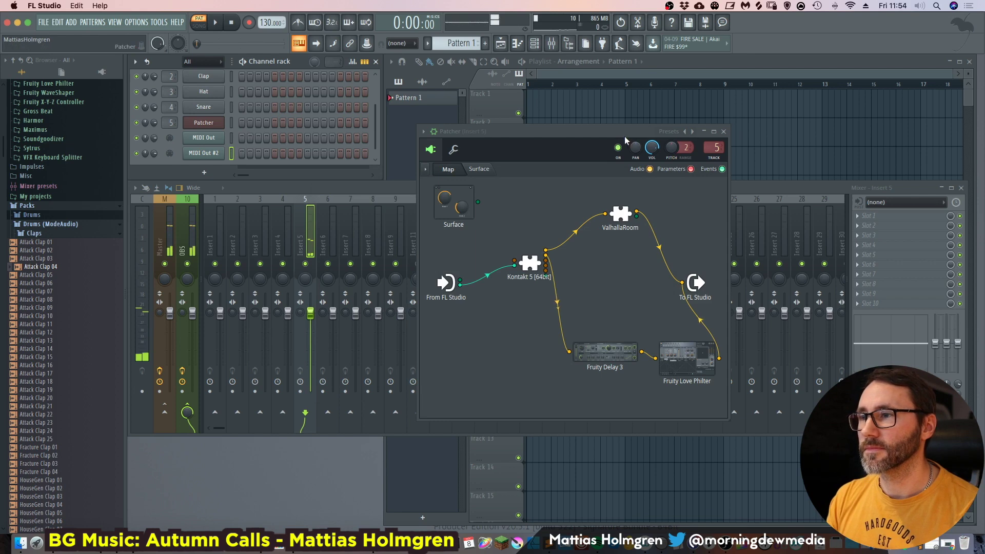
{"action": "left_click", "coordinate": [231, 138]}
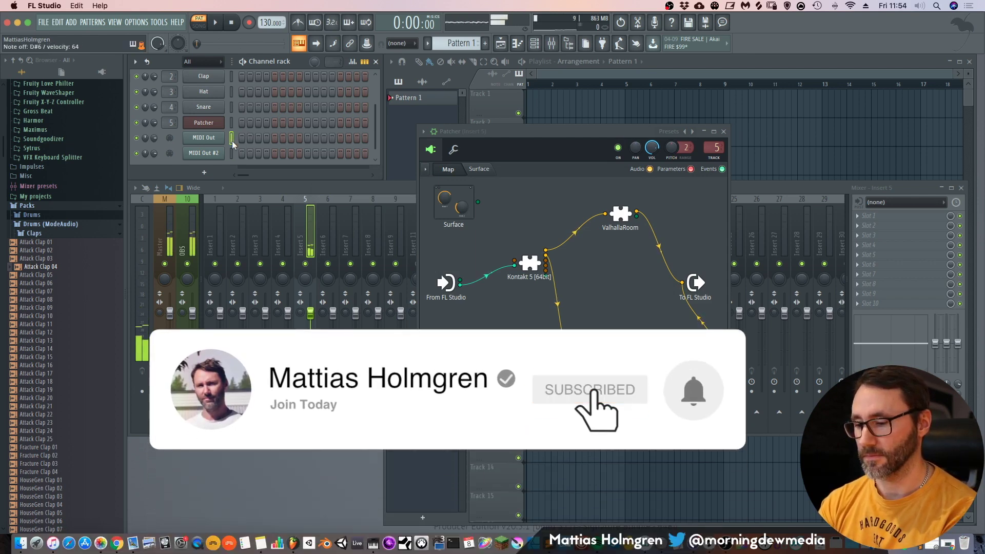